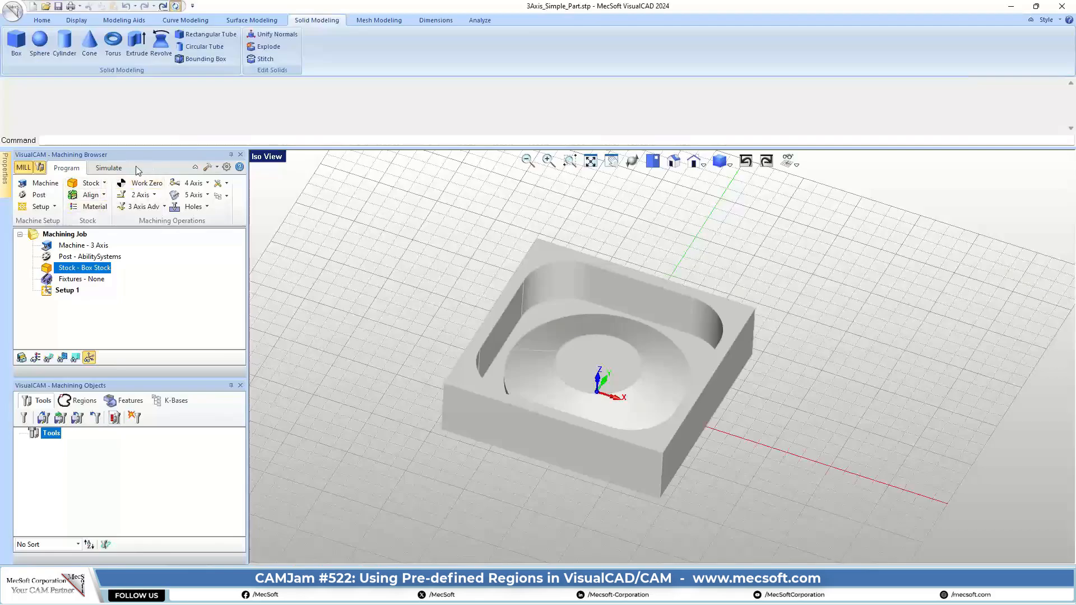
Set the work zero to the stock box at the lowest Z face, south west position, and generate it.
left_click(87, 197)
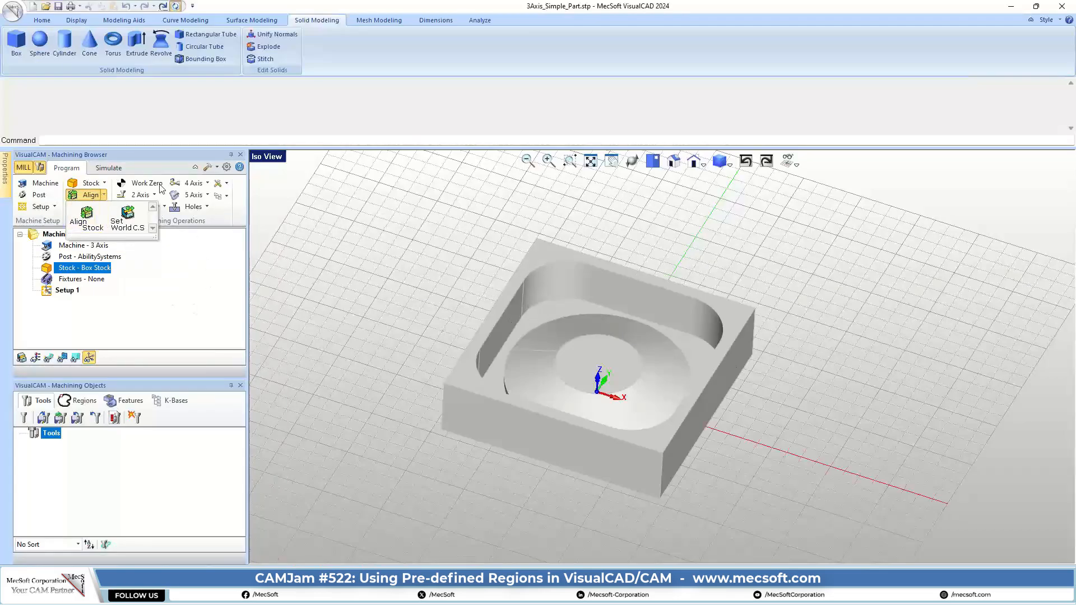
left_click(145, 165)
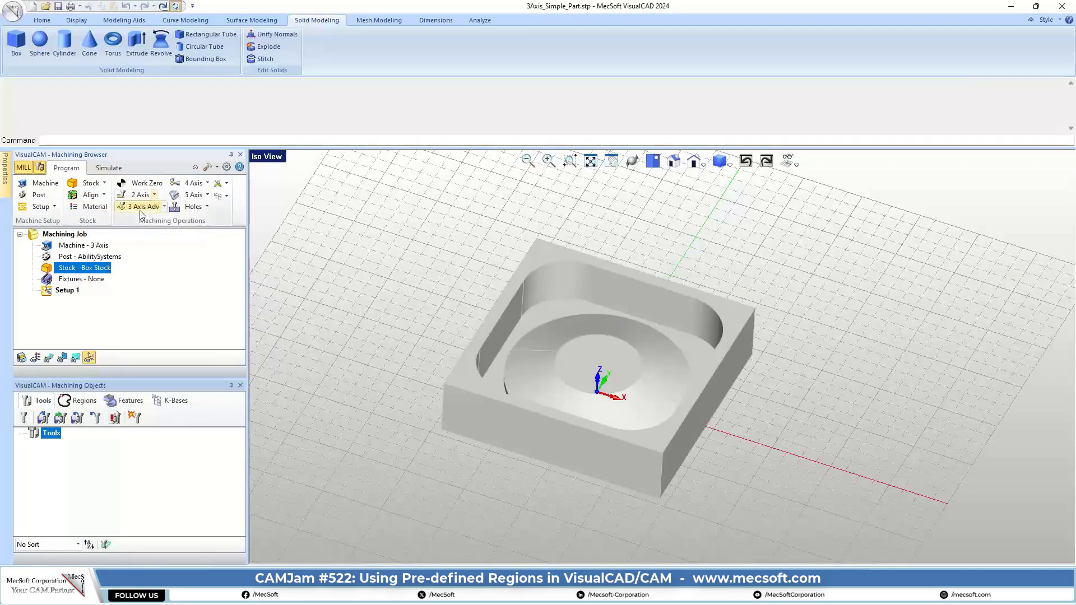
left_click(143, 183)
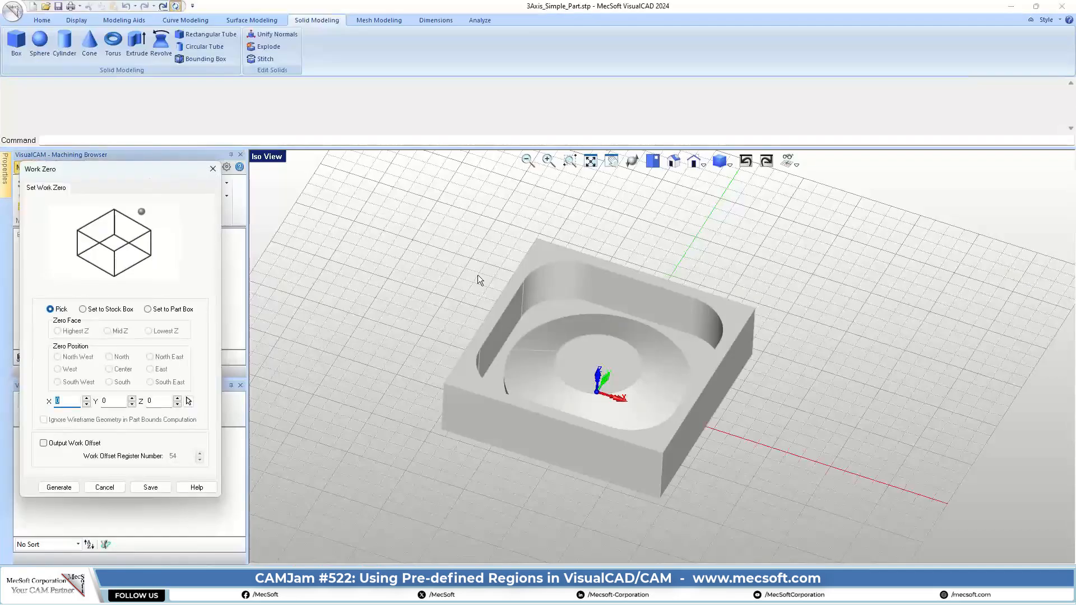
left_click(83, 309)
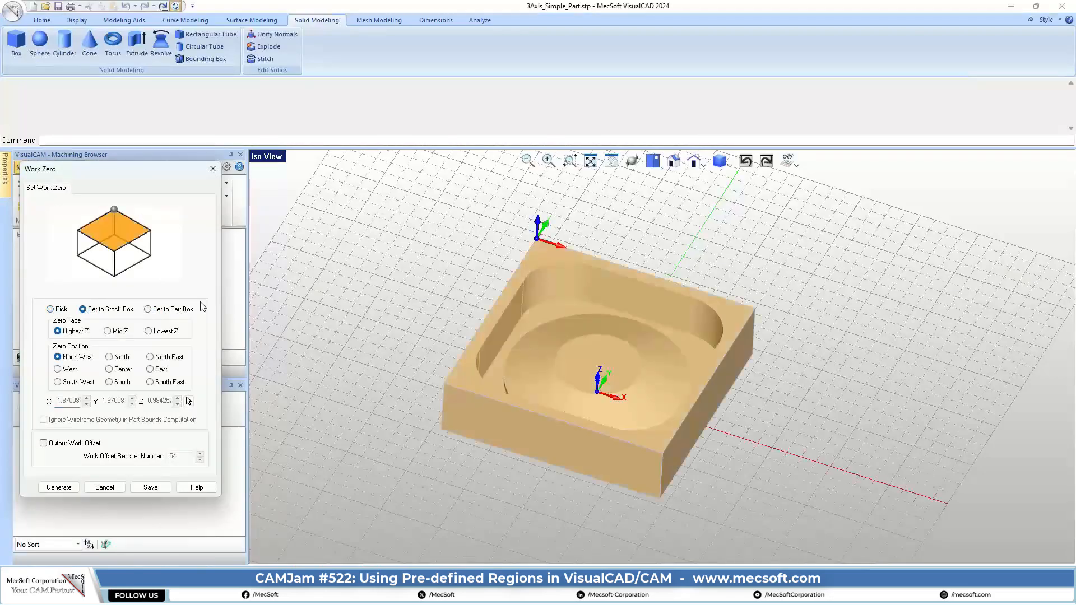
left_click(148, 331)
left_click(57, 383)
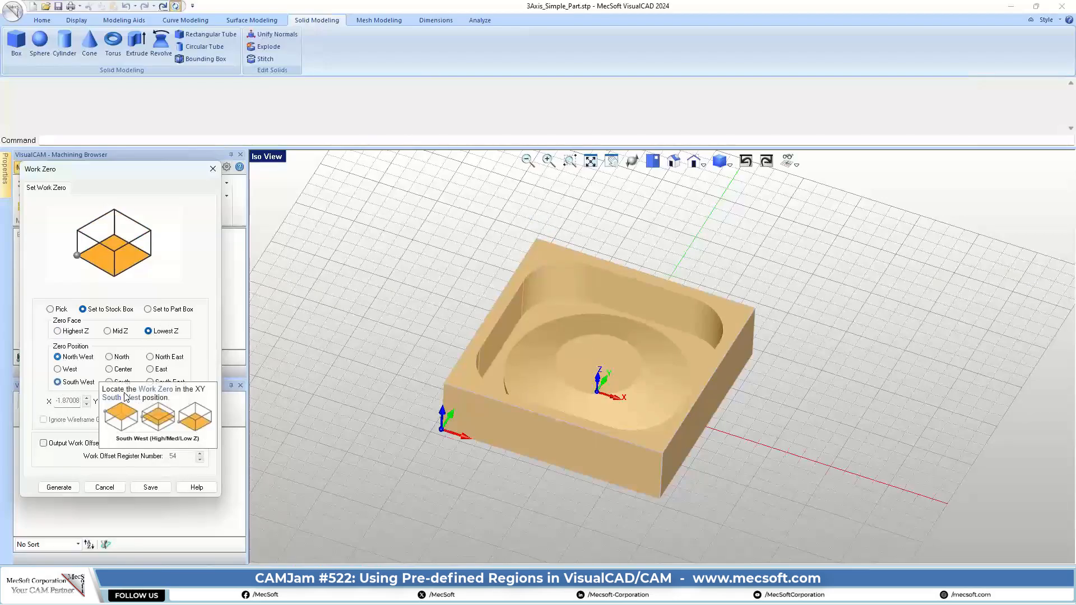
left_click(59, 486)
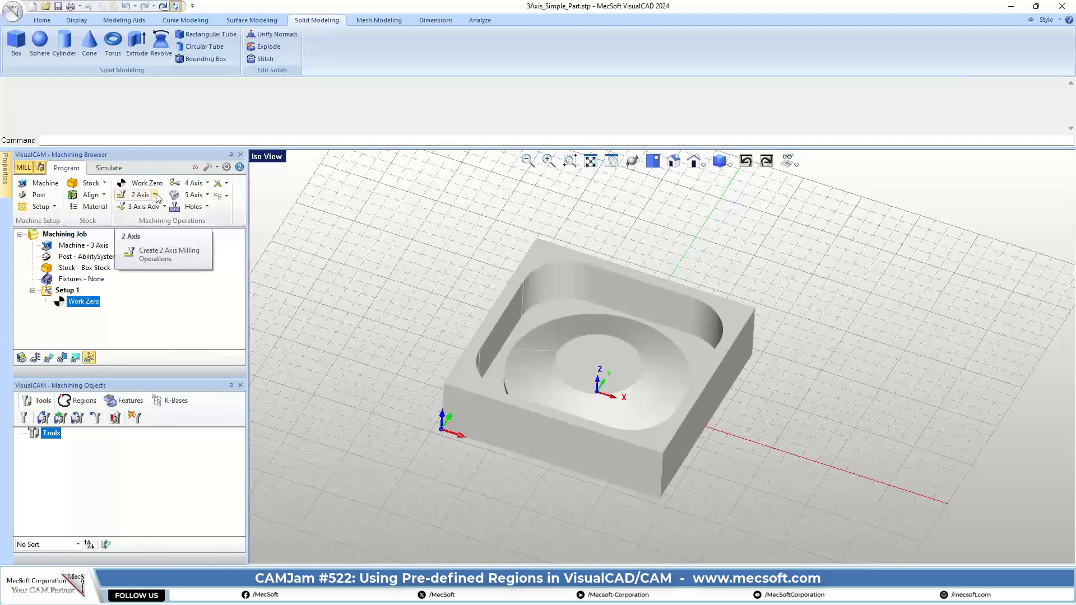
left_click(144, 207)
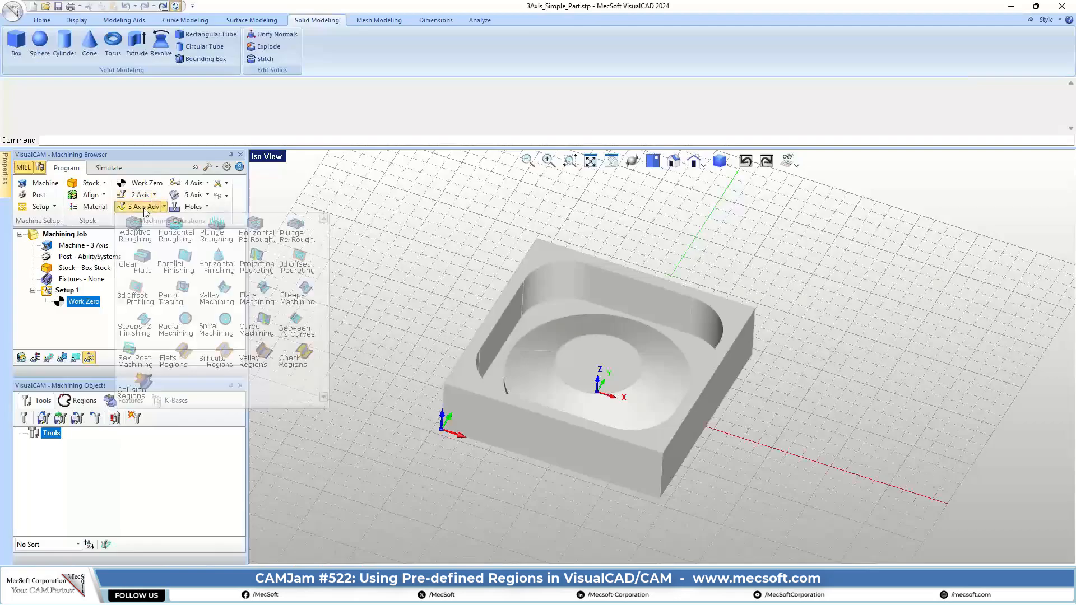
left_click(176, 234)
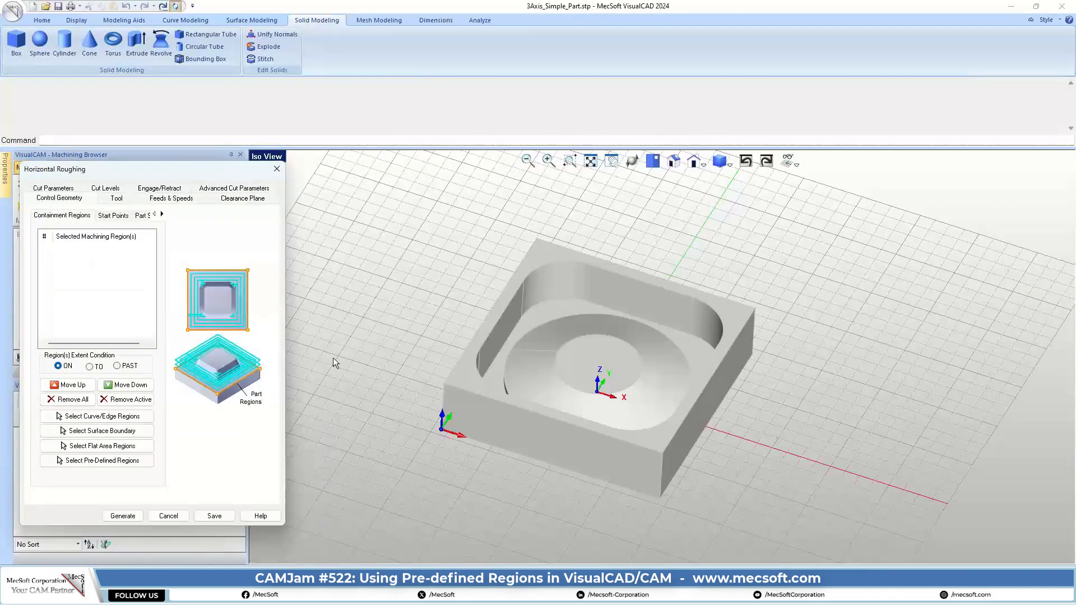
left_click(276, 169)
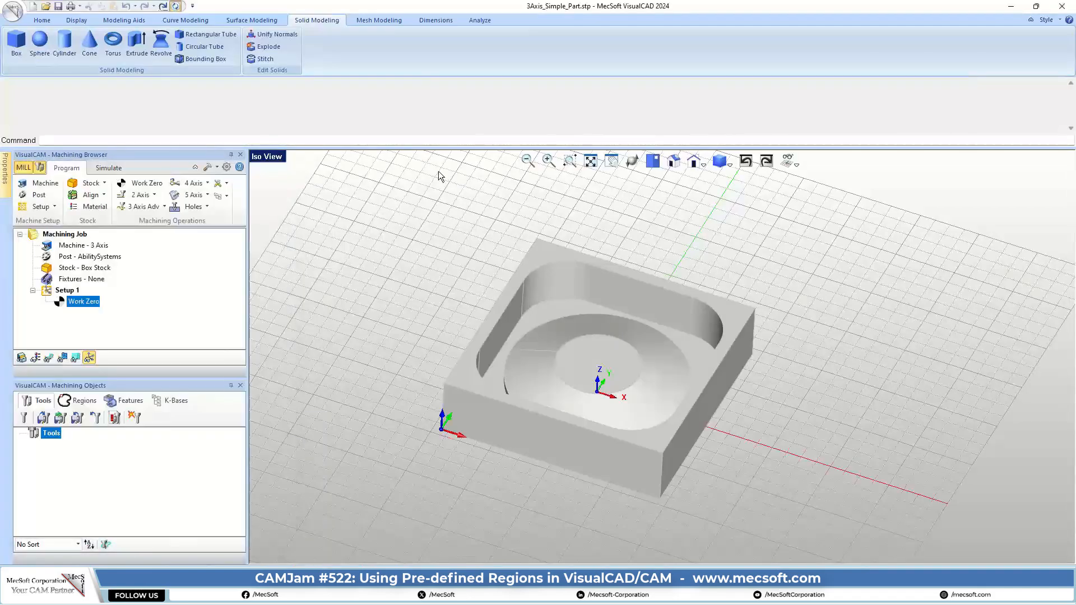
Create machining regions from the flat floor of the pocket and highlight each region on the part.
left_click(84, 400)
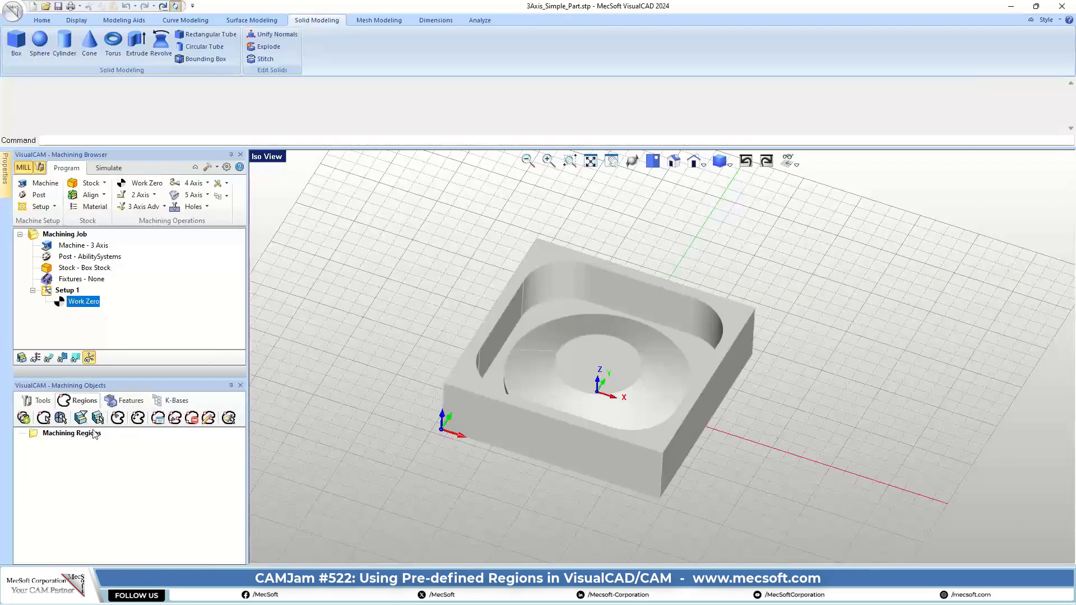
left_click(80, 418)
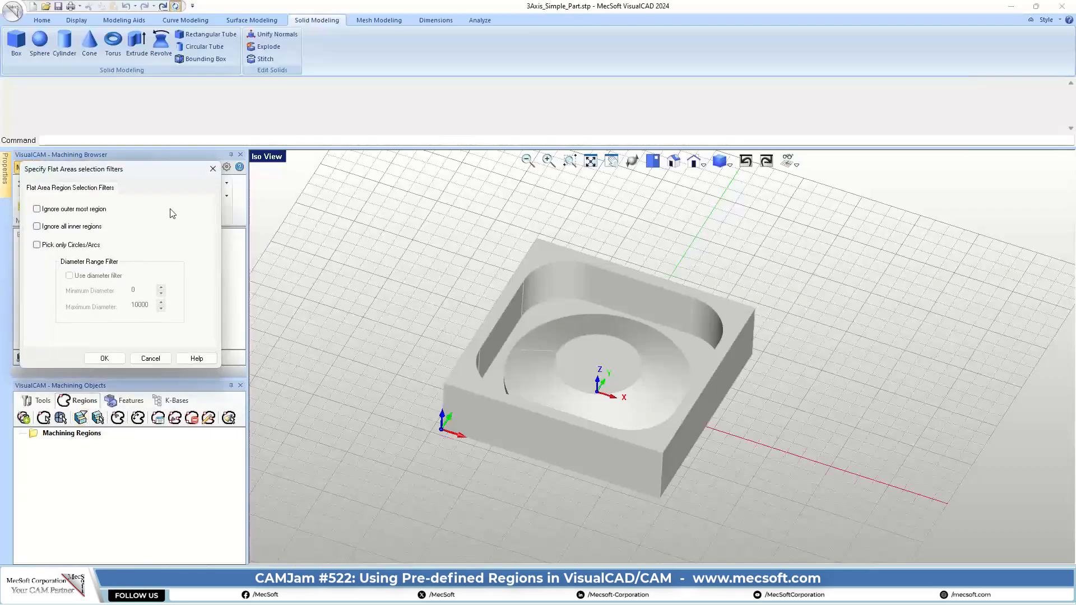
left_click_drag(123, 176, 214, 204)
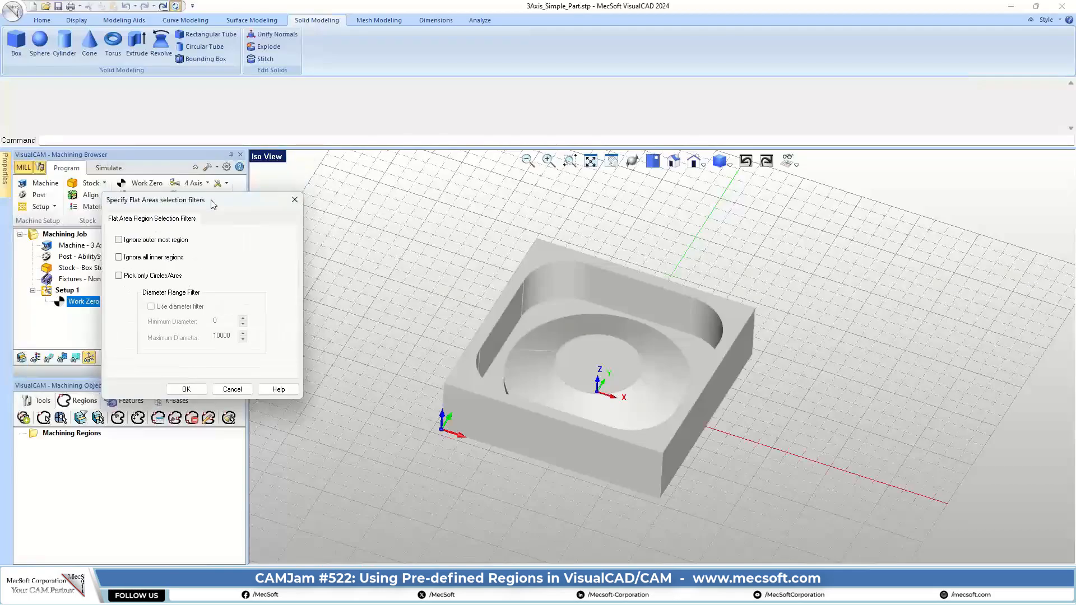
left_click(232, 389)
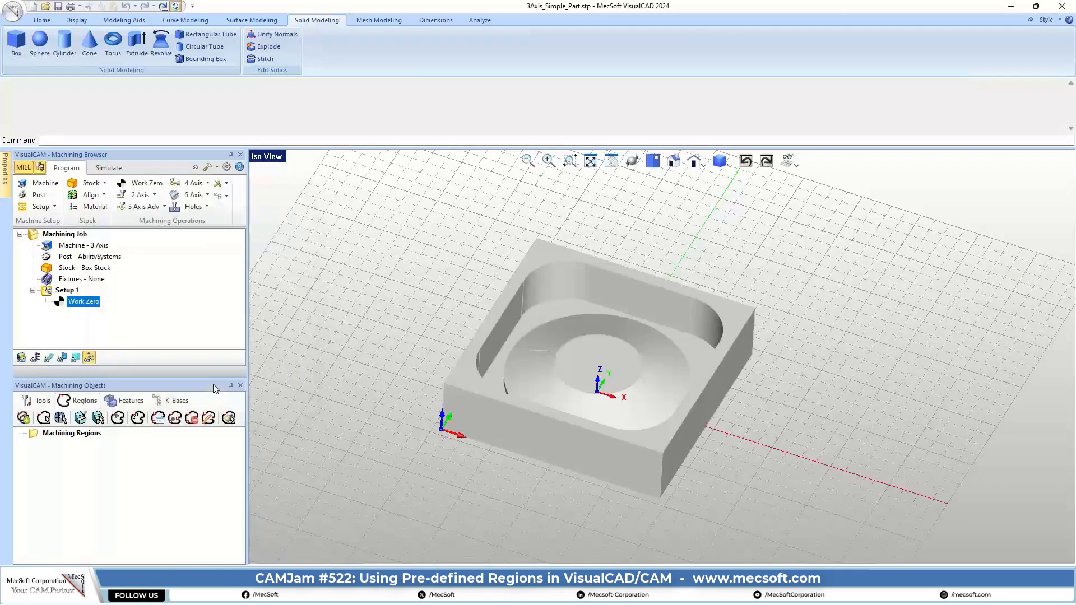
left_click(98, 418)
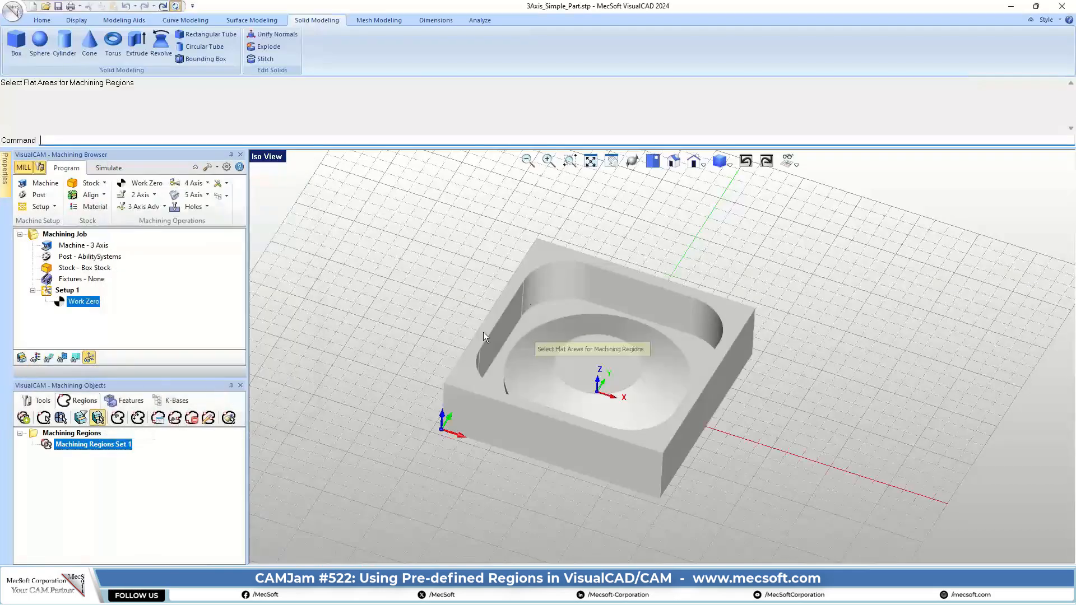
left_click(542, 308)
right_click(448, 305)
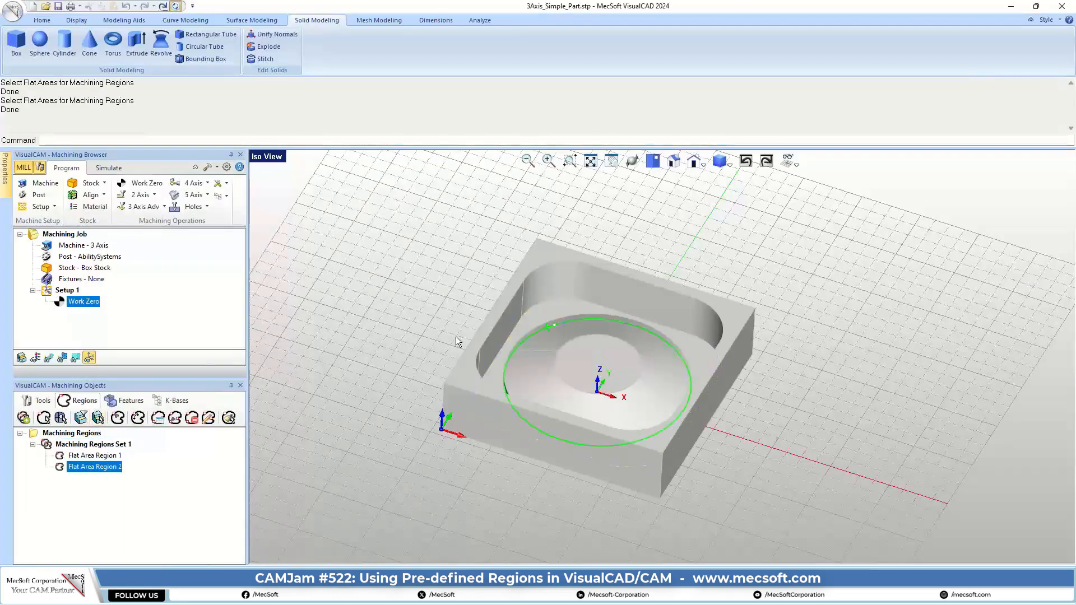
left_click(99, 456)
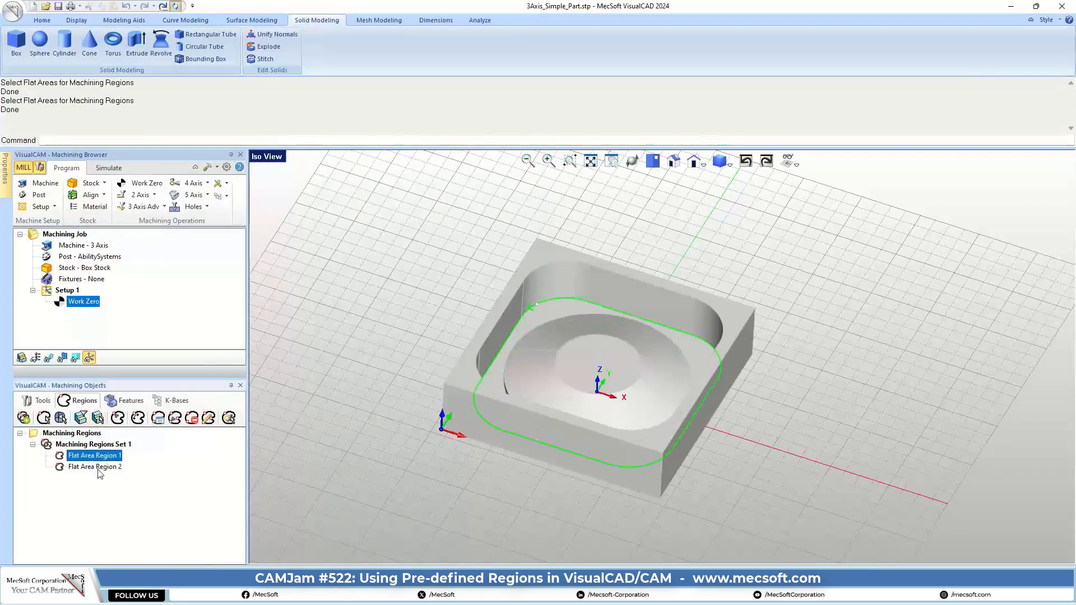
left_click(98, 468)
left_click(97, 458)
left_click(60, 468)
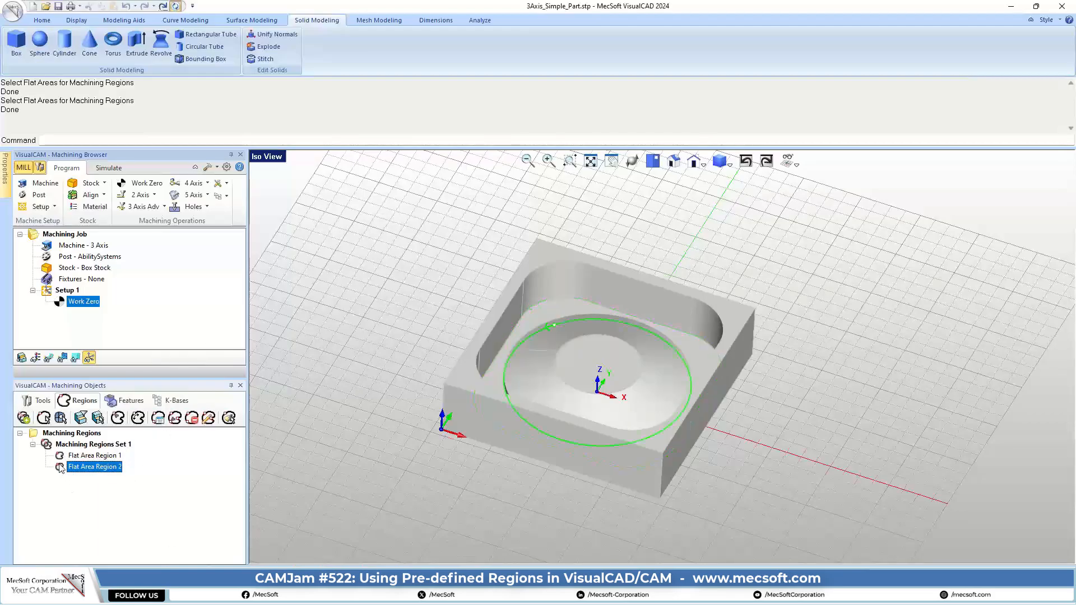
Add a second machining region set from the part's flat top face and check the regions of both sets.
left_click(24, 417)
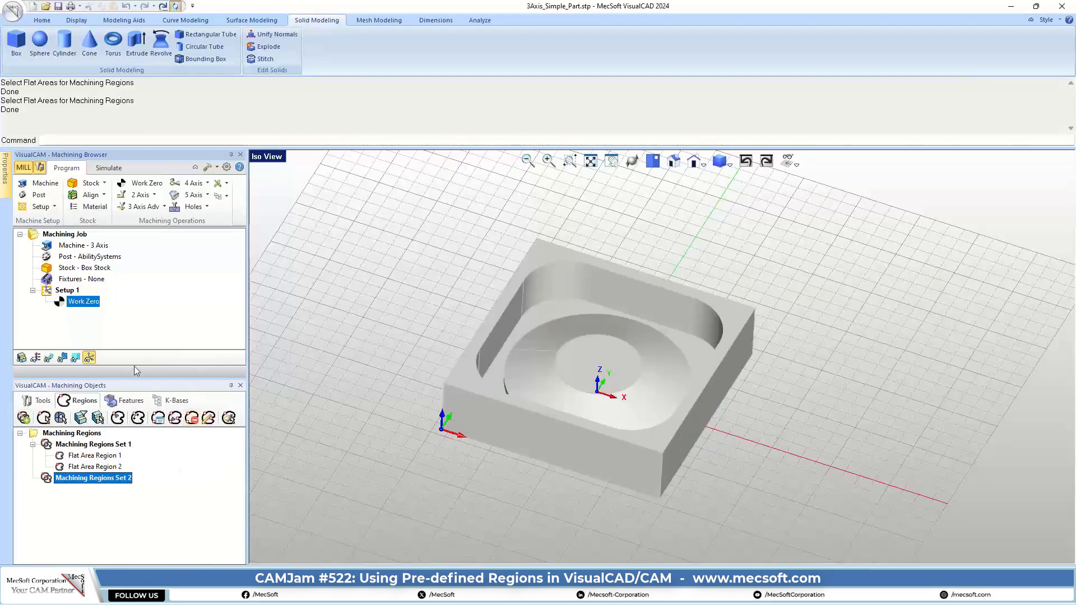
left_click(97, 418)
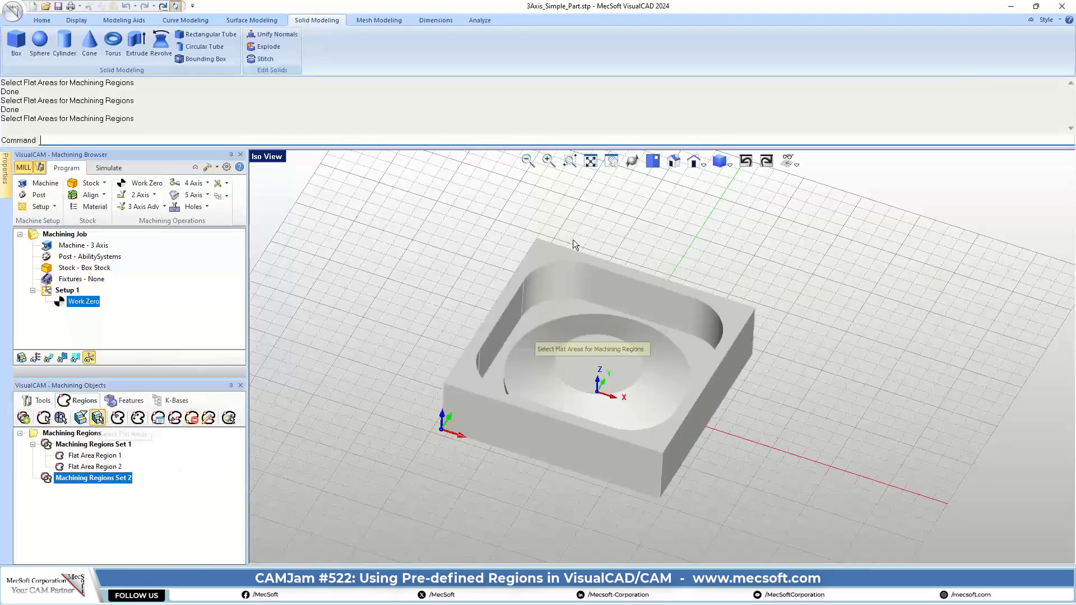
left_click(540, 255)
right_click(492, 251)
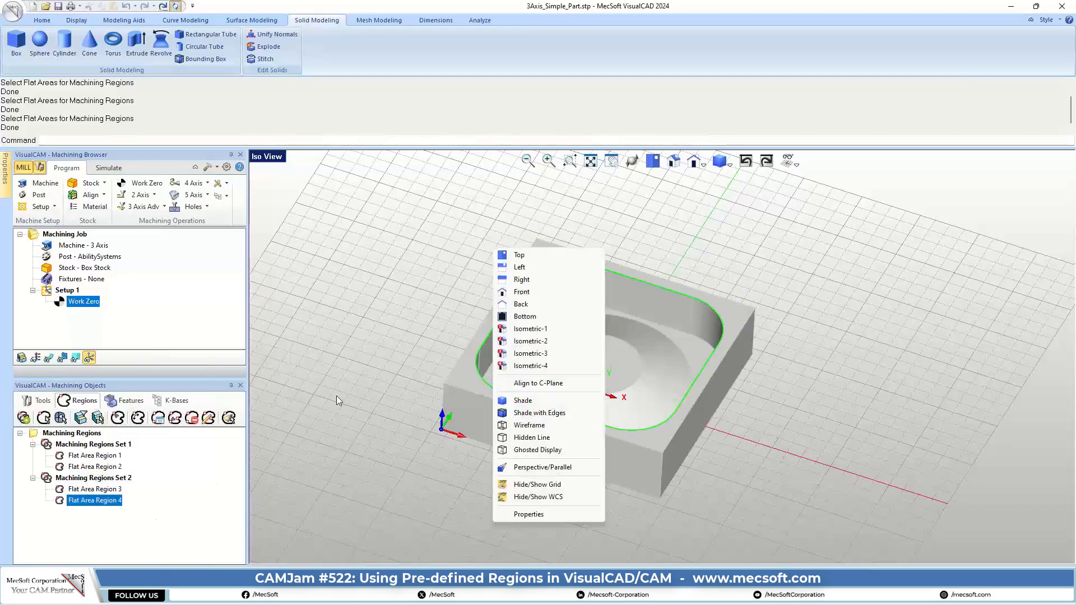
left_click(391, 271)
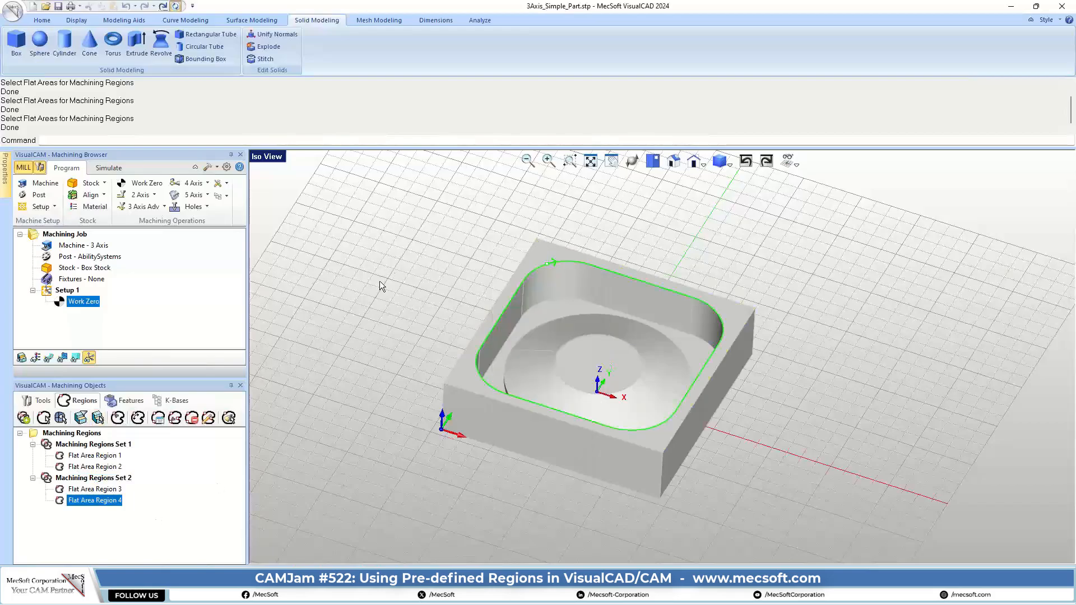
left_click(92, 455)
left_click(94, 468)
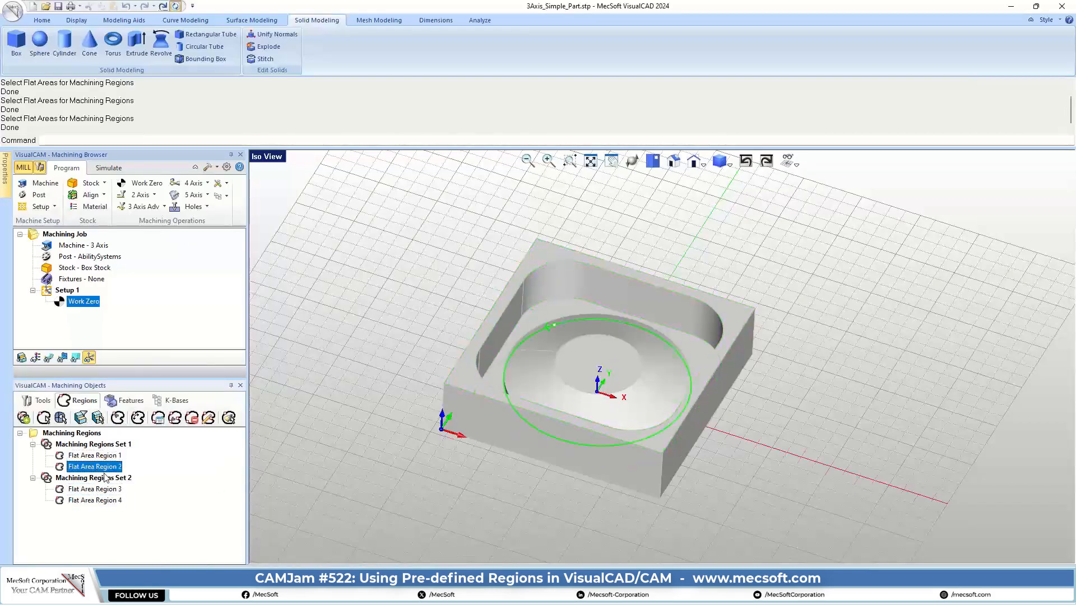
left_click(100, 478)
left_click(102, 489)
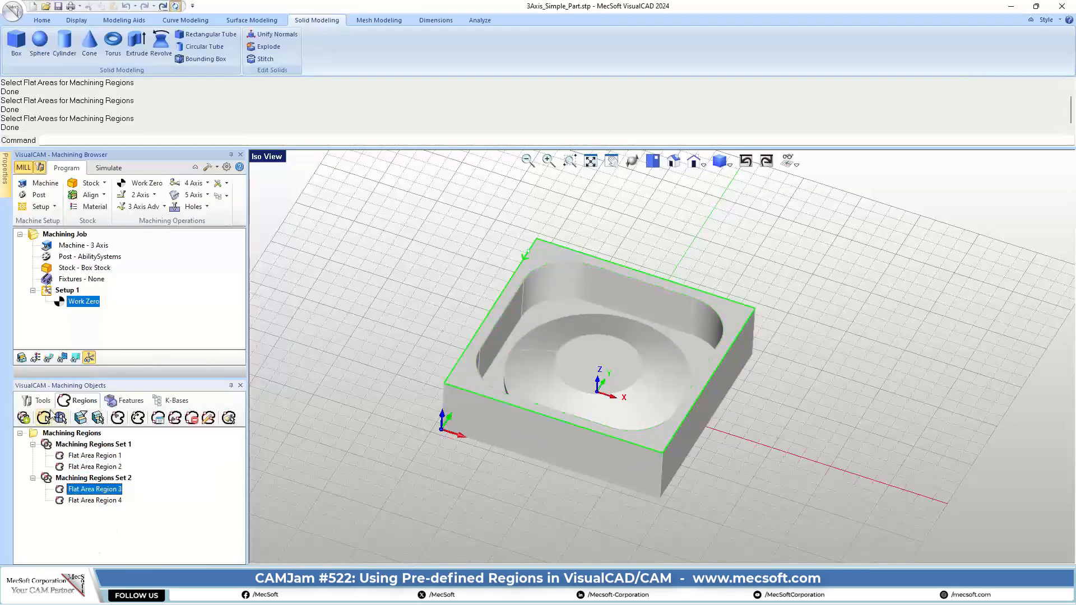
Start a 3-axis Horizontal Roughing operation and assign the pre-defined Flat Area Region 4, the pocket's upper rim, as containment region.
left_click(42, 402)
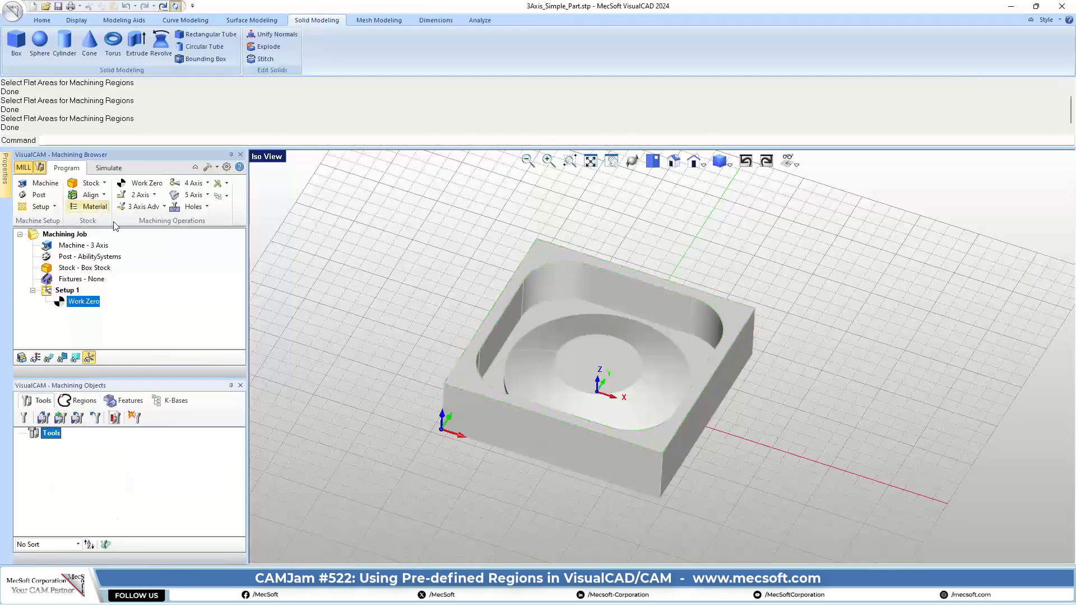
left_click(145, 206)
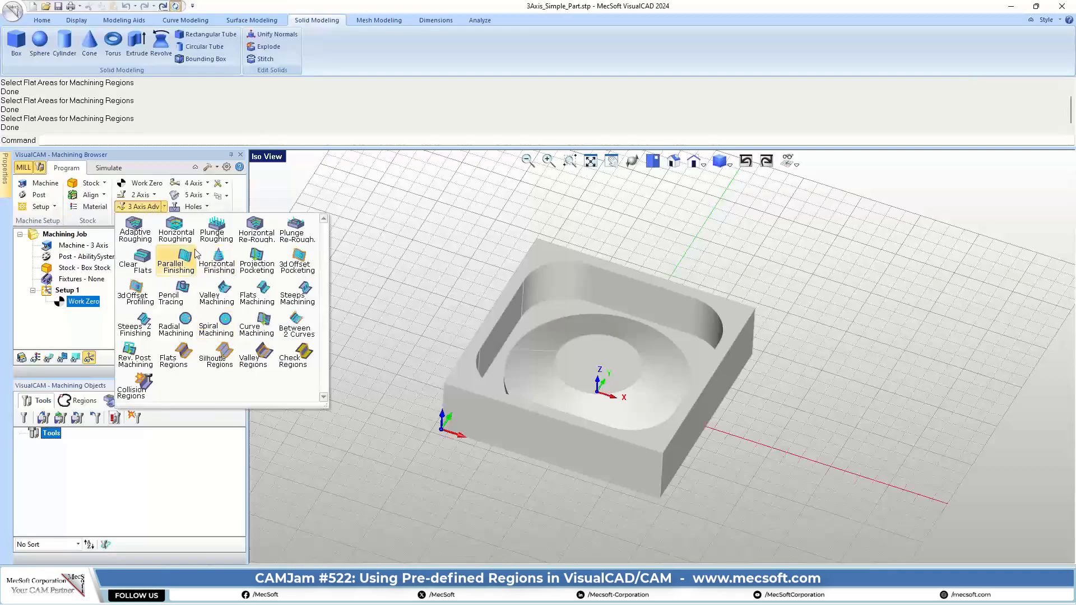
left_click(172, 238)
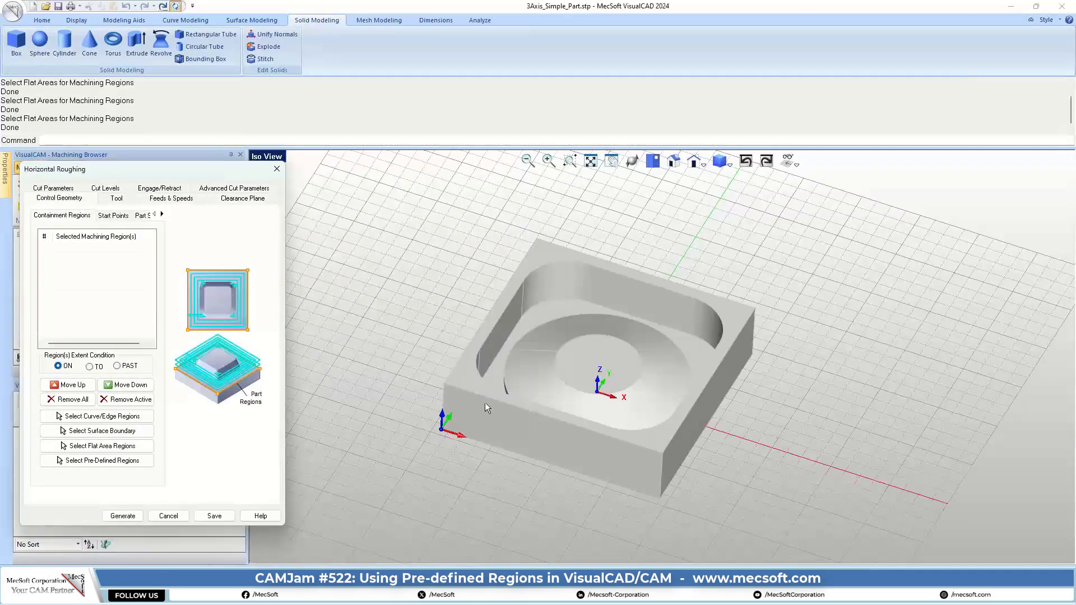
left_click(100, 459)
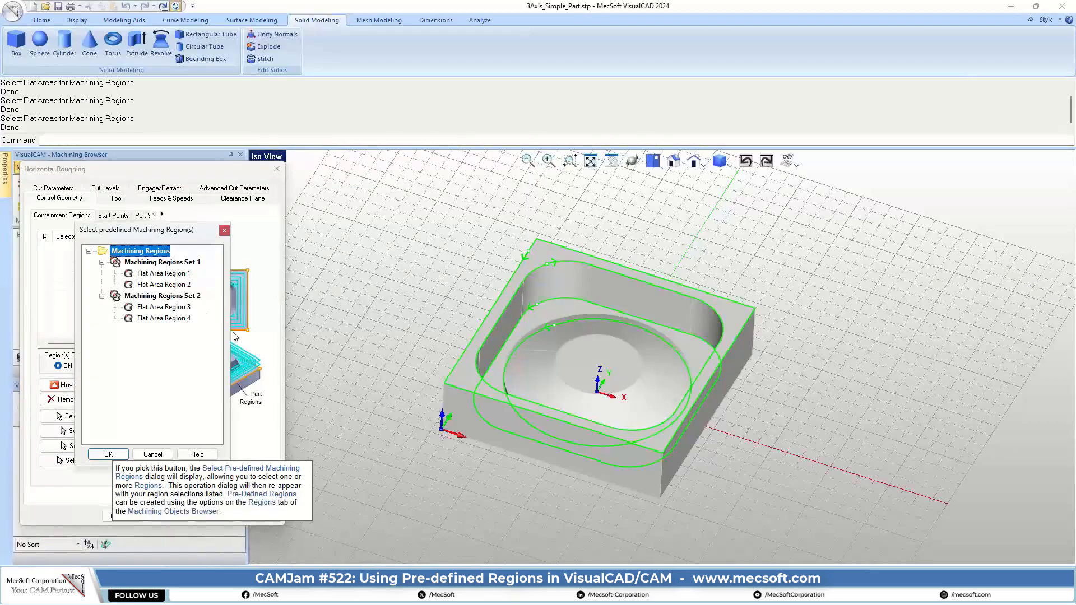
left_click(164, 318)
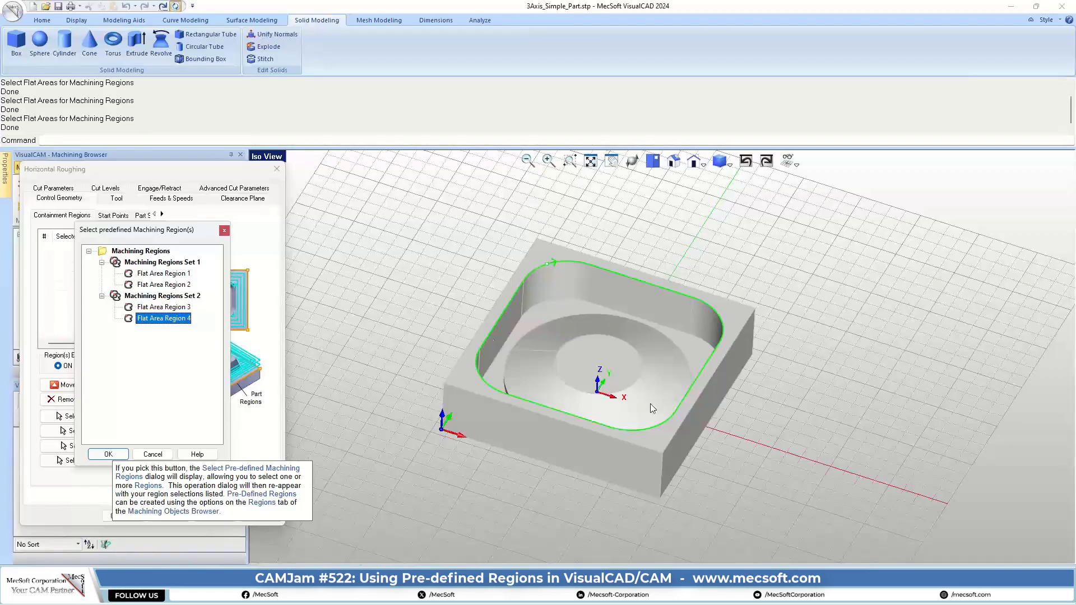
left_click(108, 454)
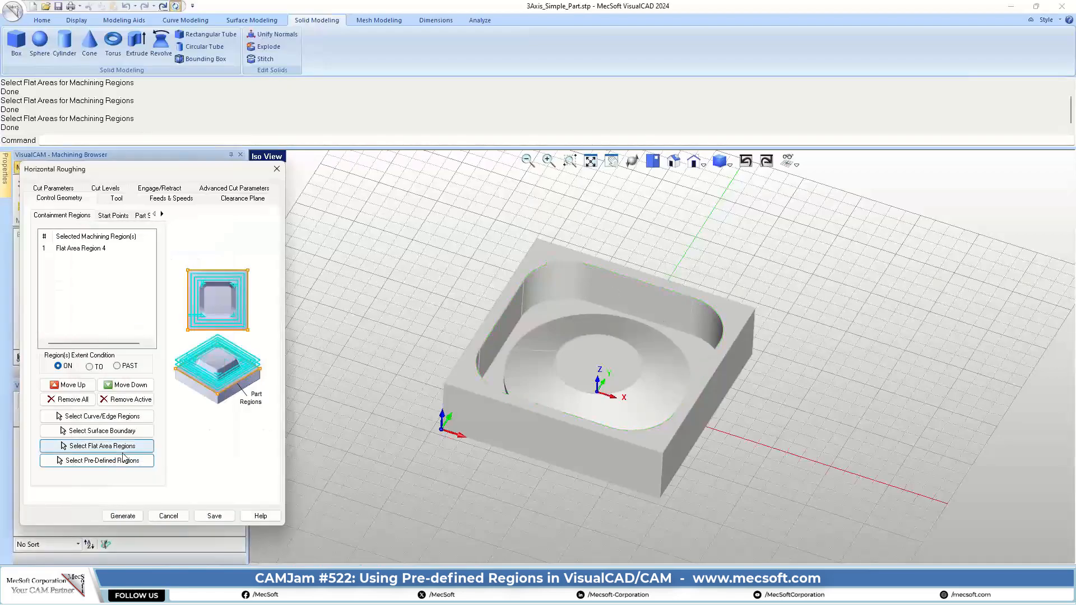
Create the carbide flat end mill FlatMill1 with a 0.5 tool diameter for the roughing operation.
left_click(116, 199)
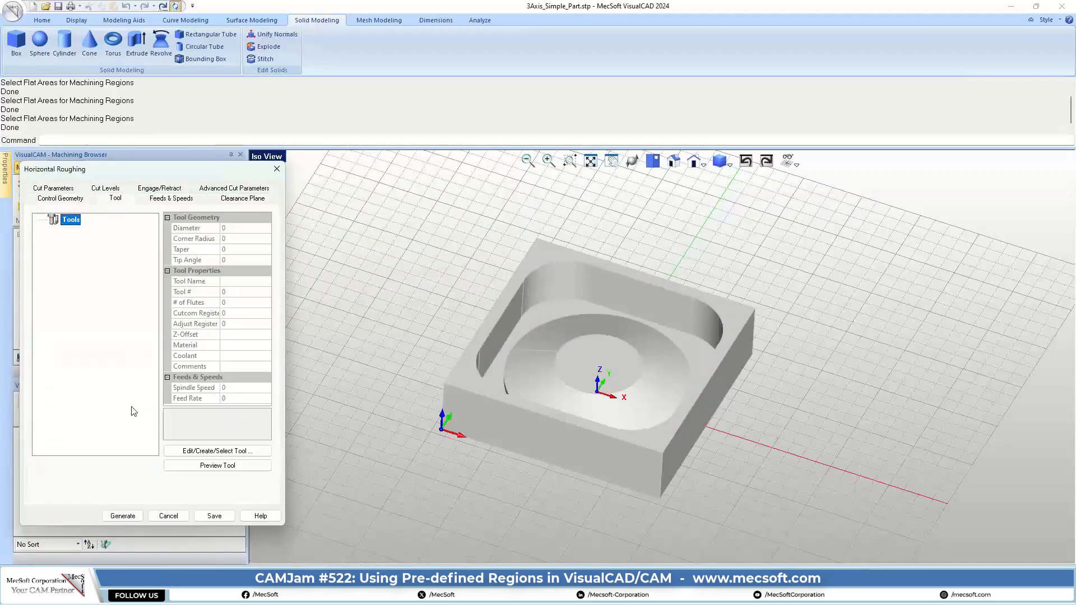
left_click(190, 451)
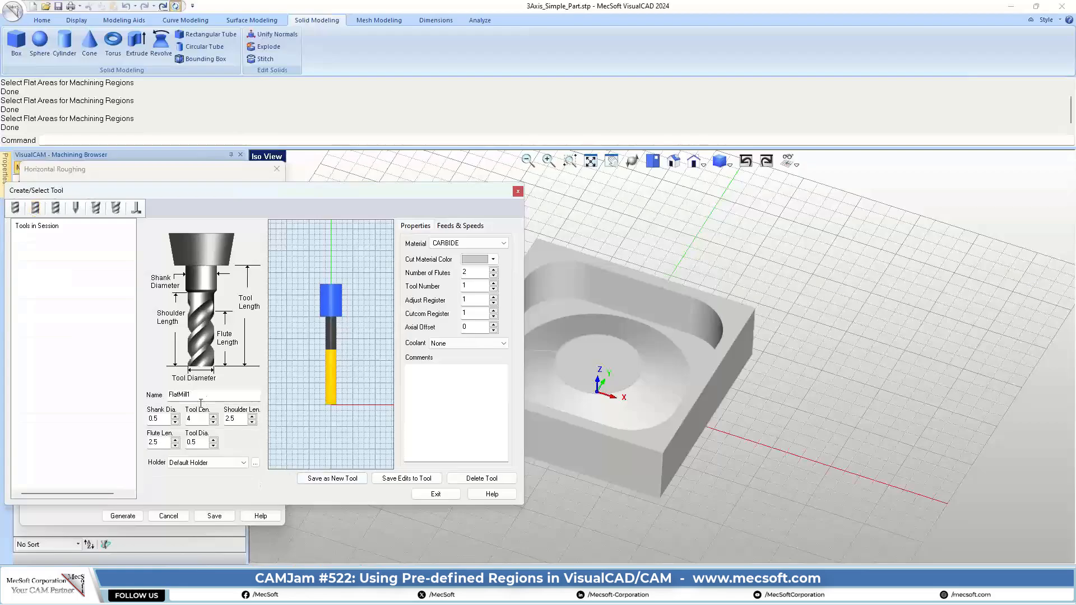
left_click(325, 481)
left_click(436, 494)
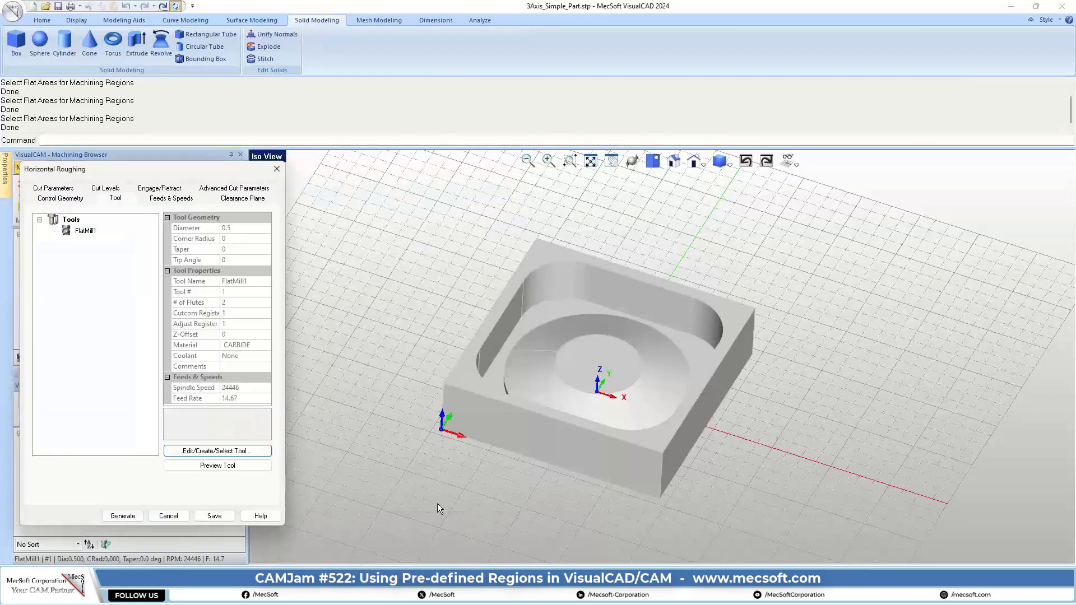
Check the roughing operation's feeds, clearance plane and cut parameters, and enable Clear Flats in its cut levels.
left_click(158, 200)
left_click(230, 199)
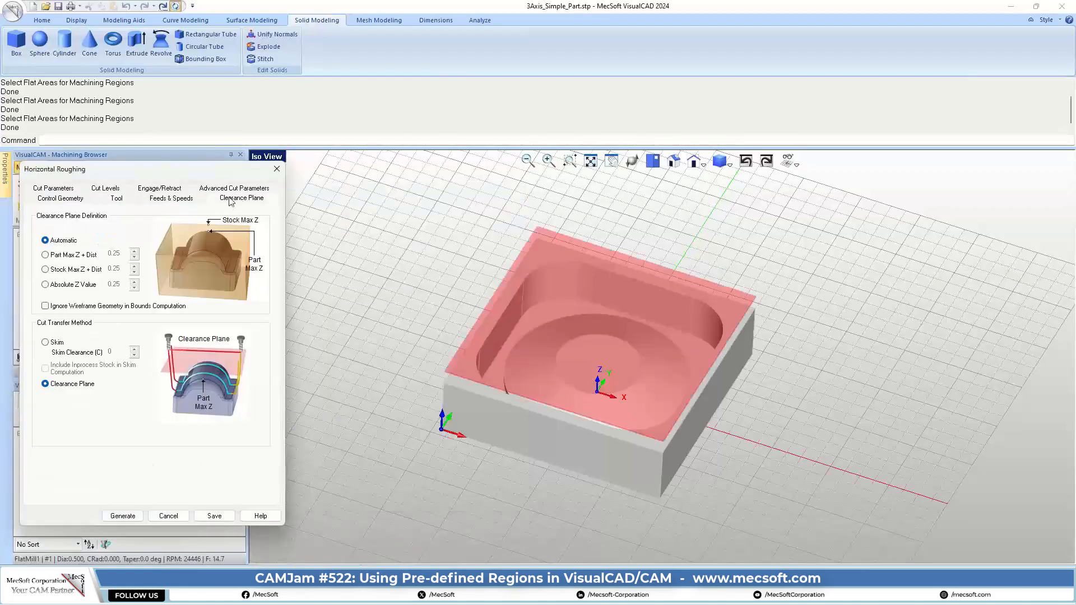
left_click(63, 192)
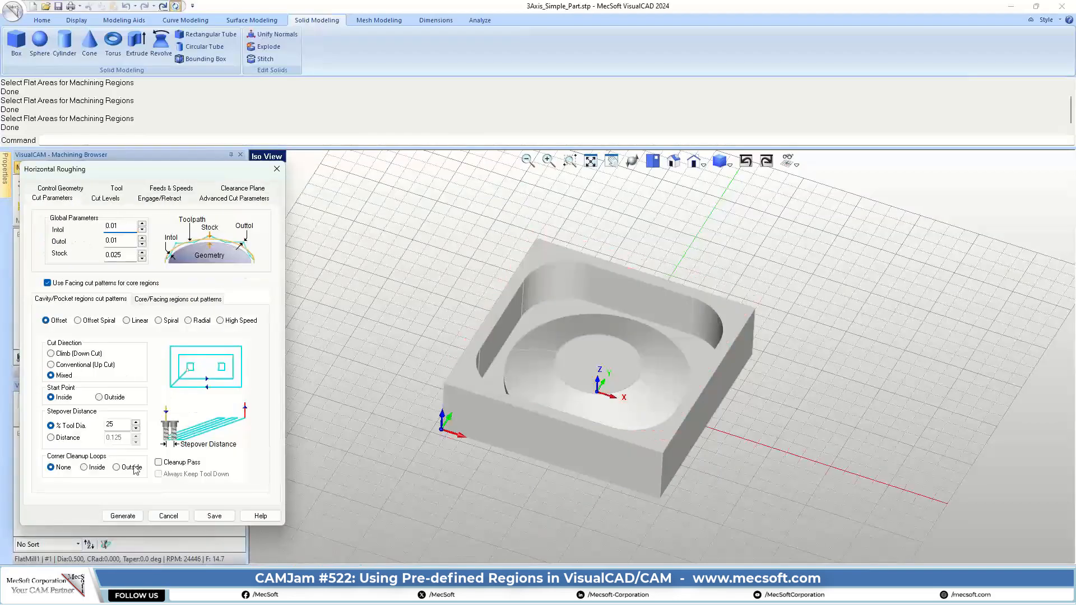
left_click(104, 199)
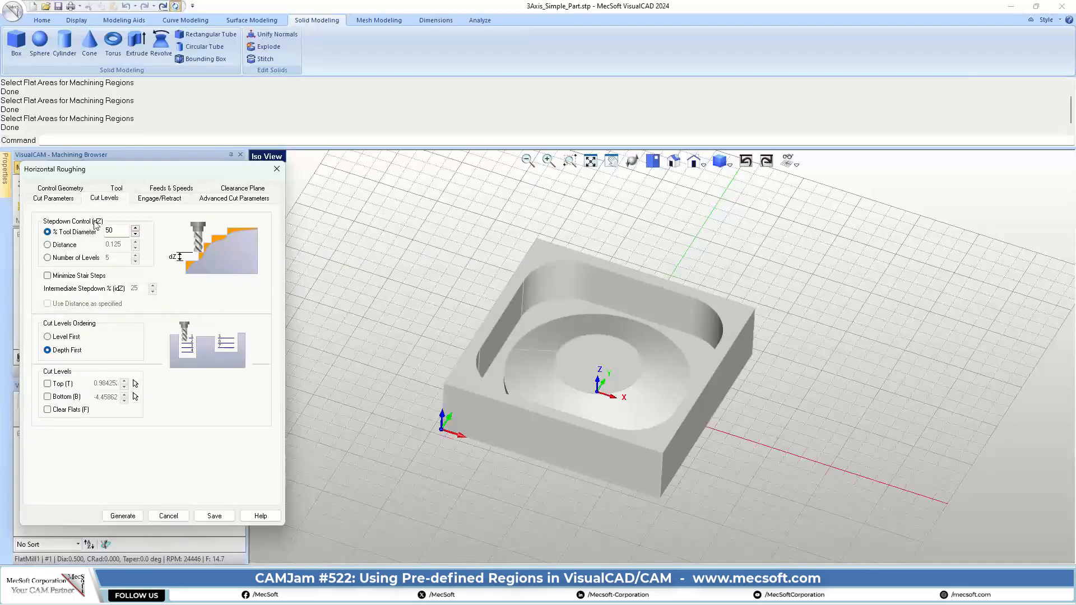
left_click(52, 409)
Create the flat end mill "FlatMill: 0.25"" with 0.25 tool and shank diameters and a non-repeated tool number for the roughing operation.
left_click(120, 189)
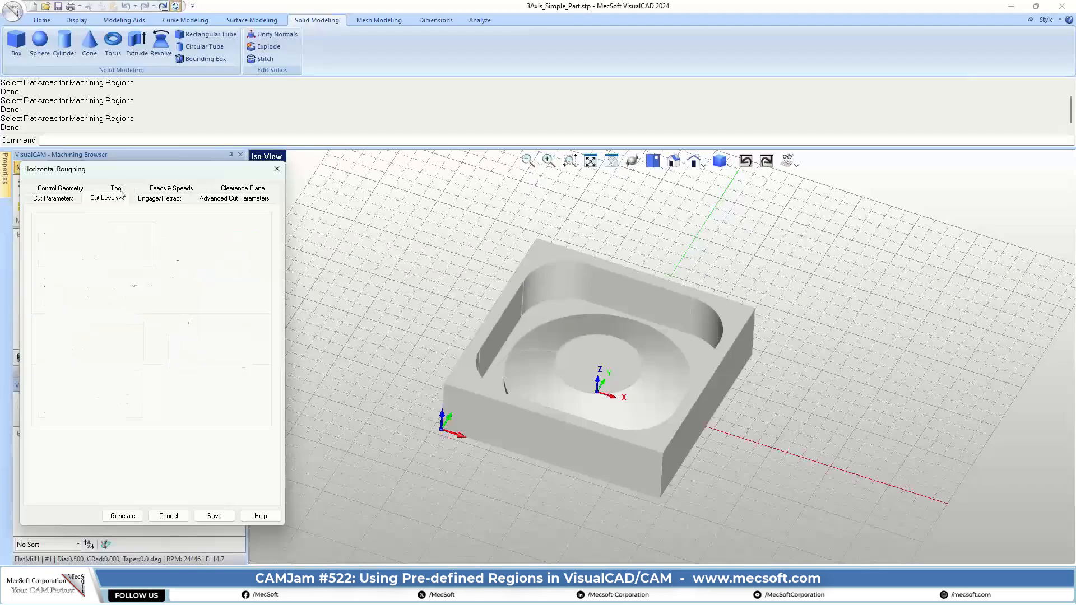
left_click(230, 452)
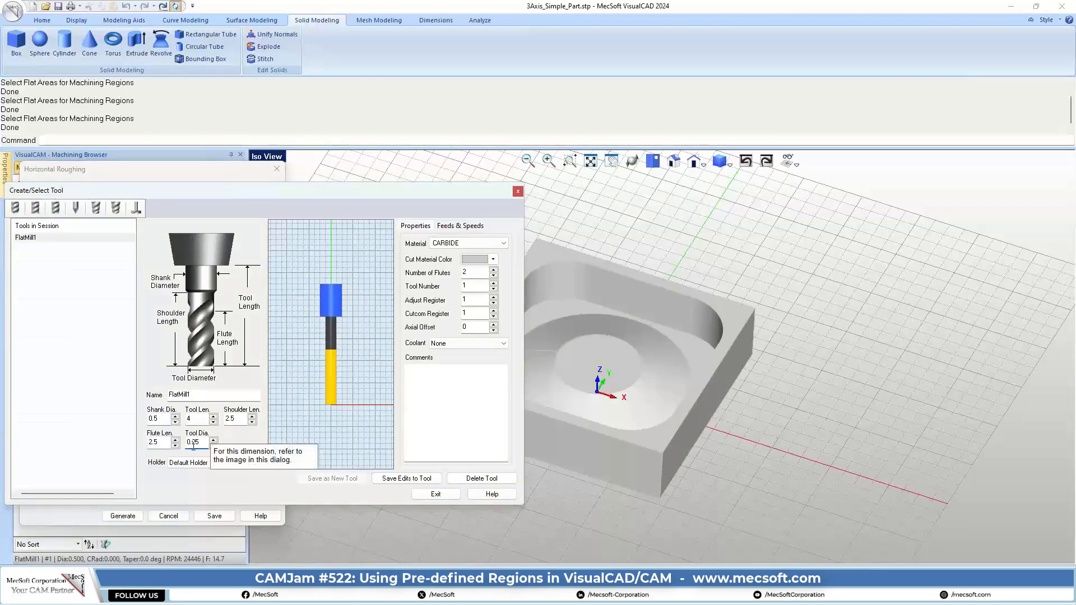
left_click(158, 419)
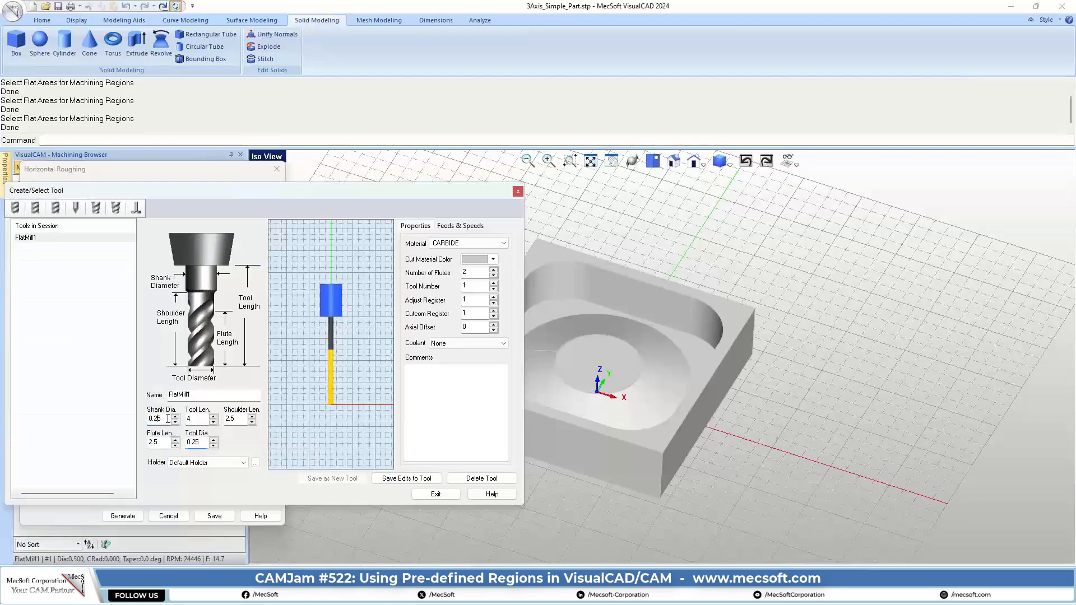
left_click(217, 393)
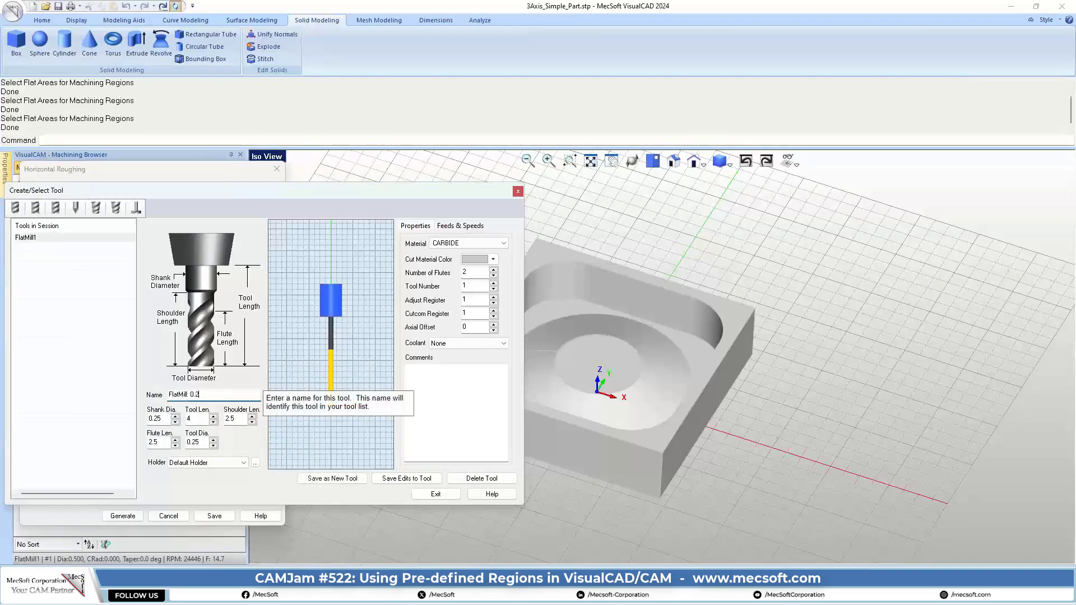
type(": 0.25\"")
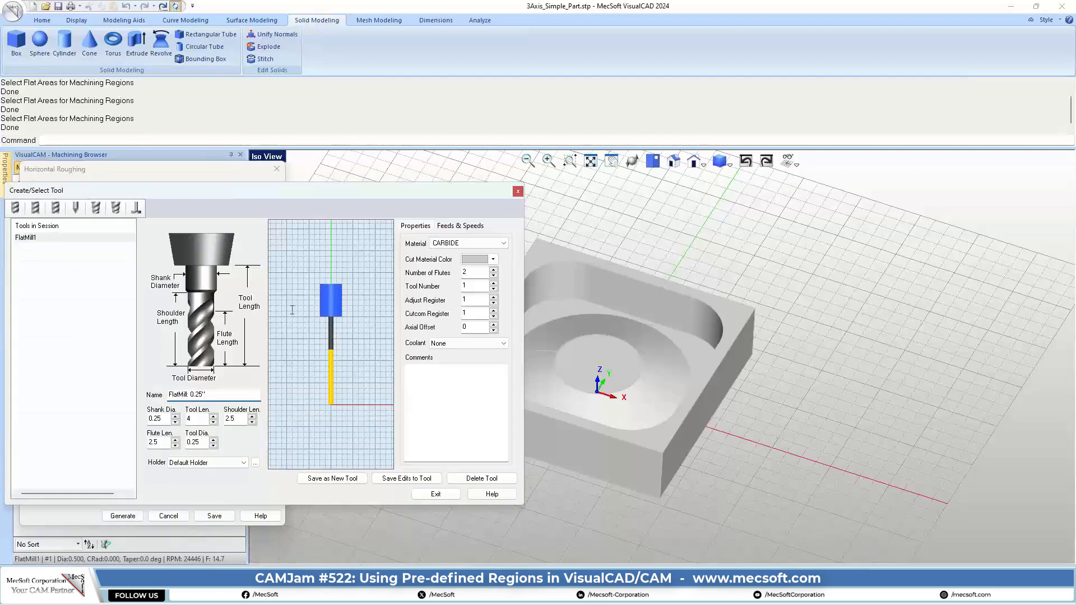
left_click(333, 478)
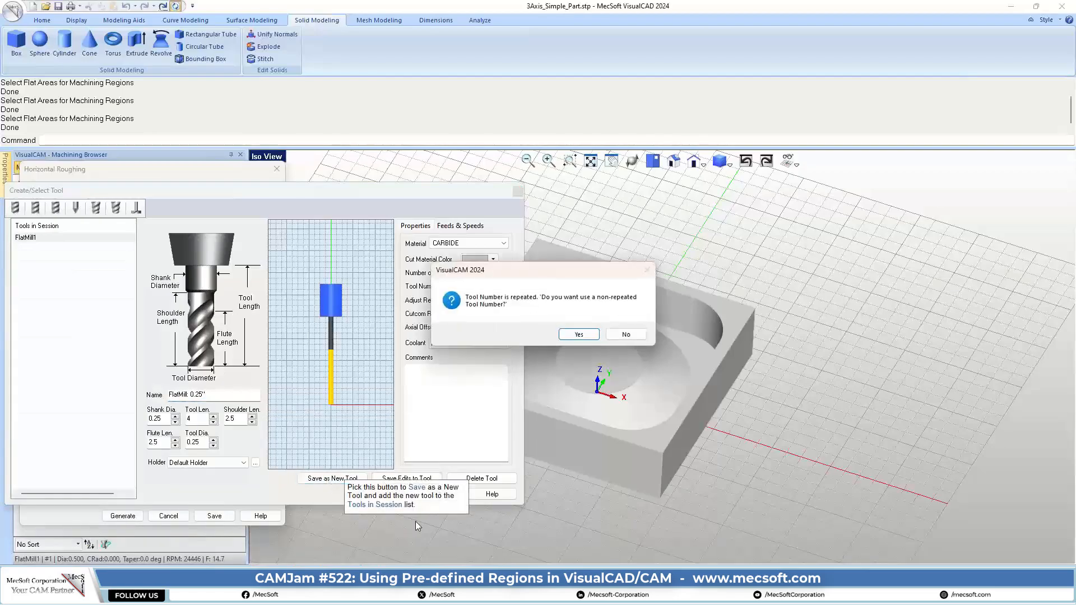
left_click(577, 335)
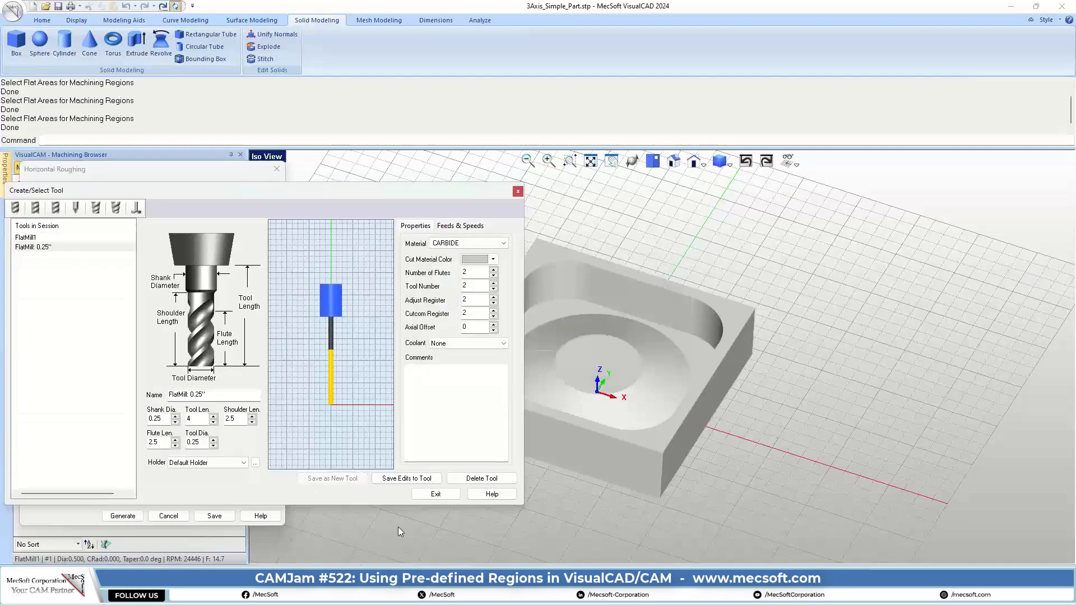
left_click(435, 494)
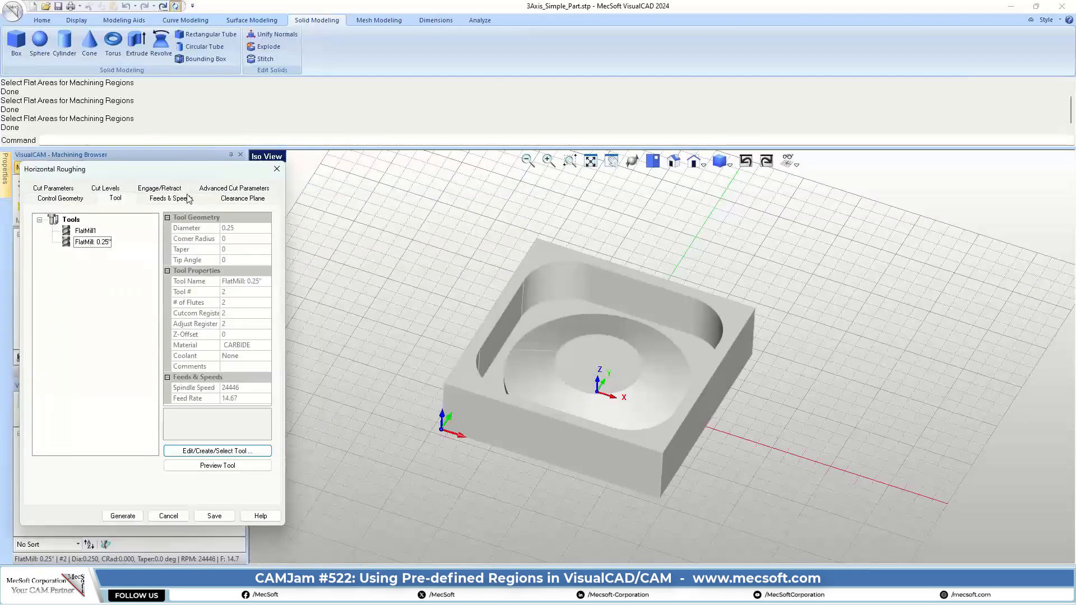
Check the advanced cut parameters, generate the Horizontal Roughing operation and show its toolpath.
left_click(227, 190)
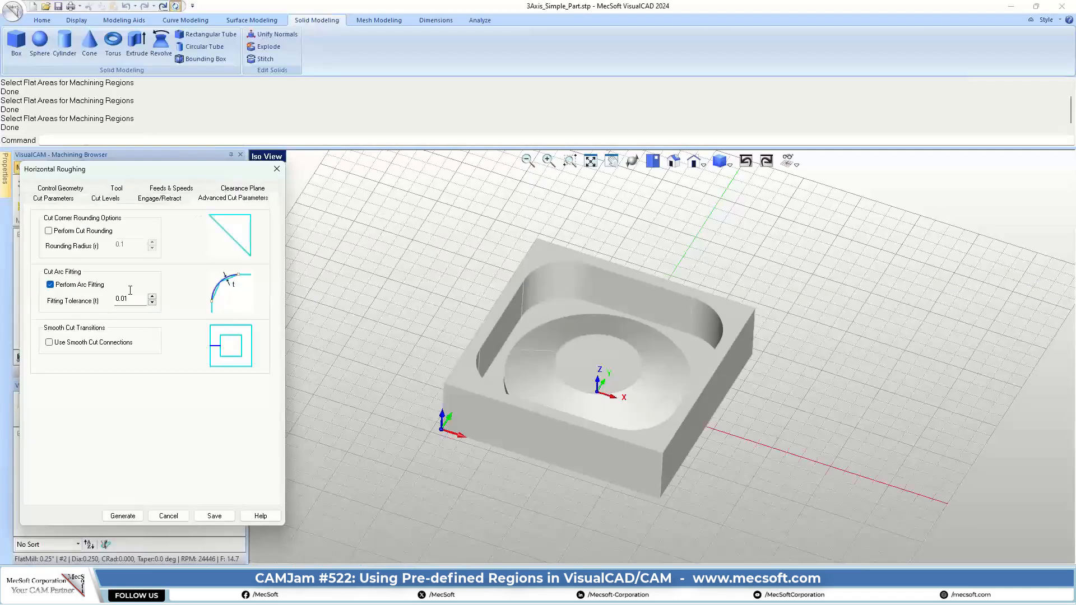
left_click(123, 517)
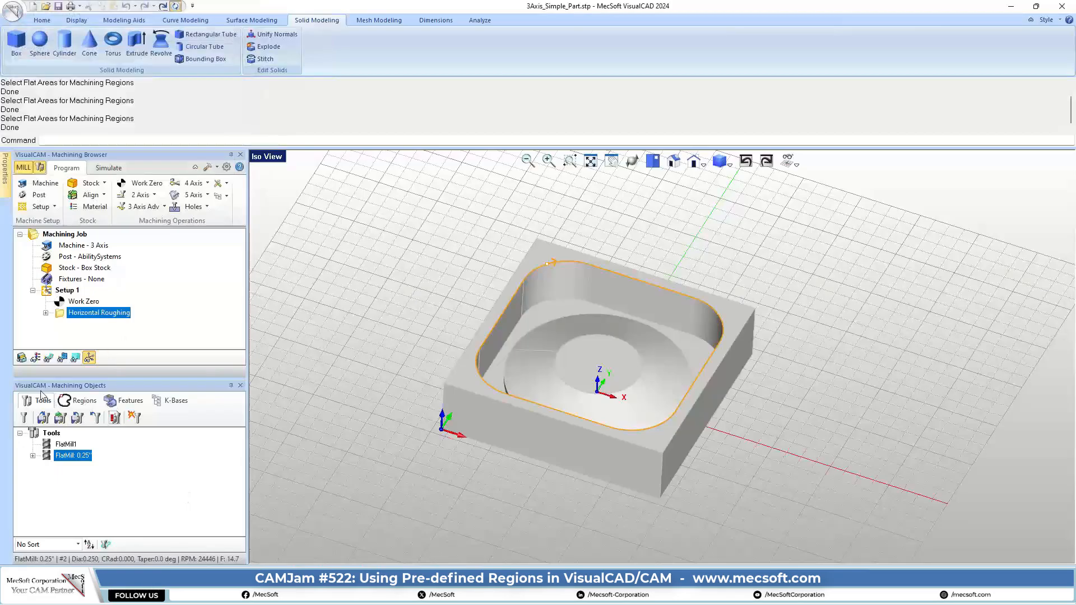
left_click(49, 357)
mouse_move(532, 462)
right_mouse_down()
mouse_move(544, 414)
mouse_move(534, 454)
right_mouse_up()
Simulate the Horizontal Roughing operation on the box stock and hide the toolpath to inspect the cut pocket.
left_click(108, 170)
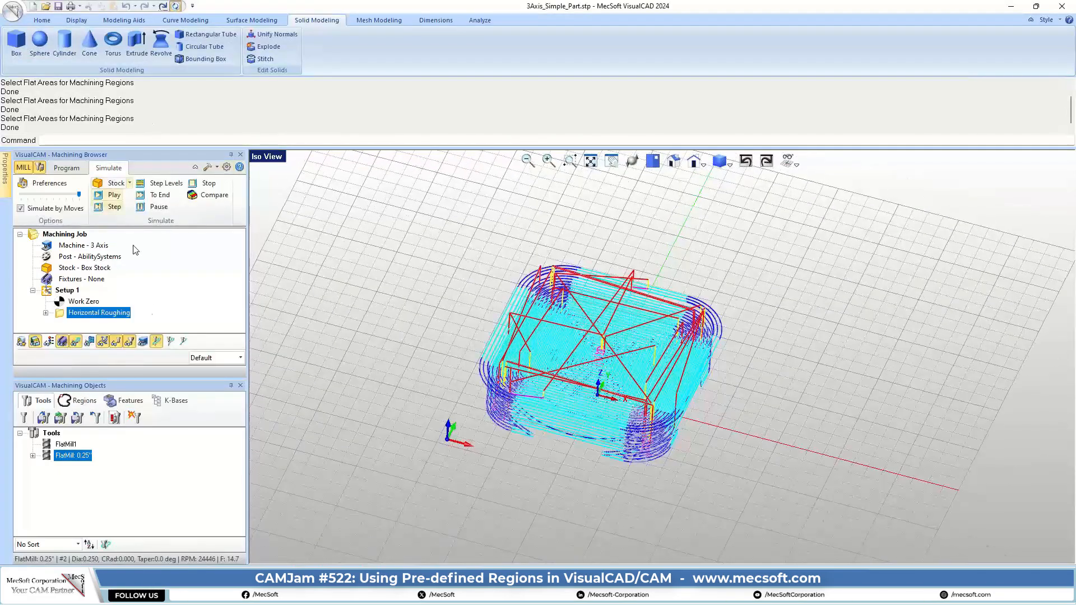
left_click(115, 197)
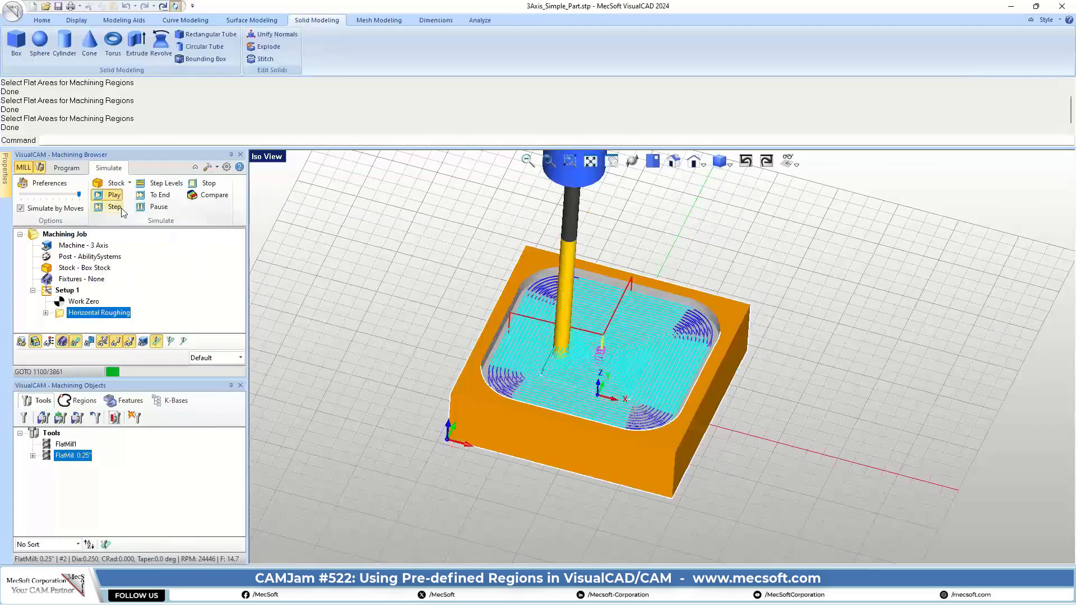
left_click(77, 345)
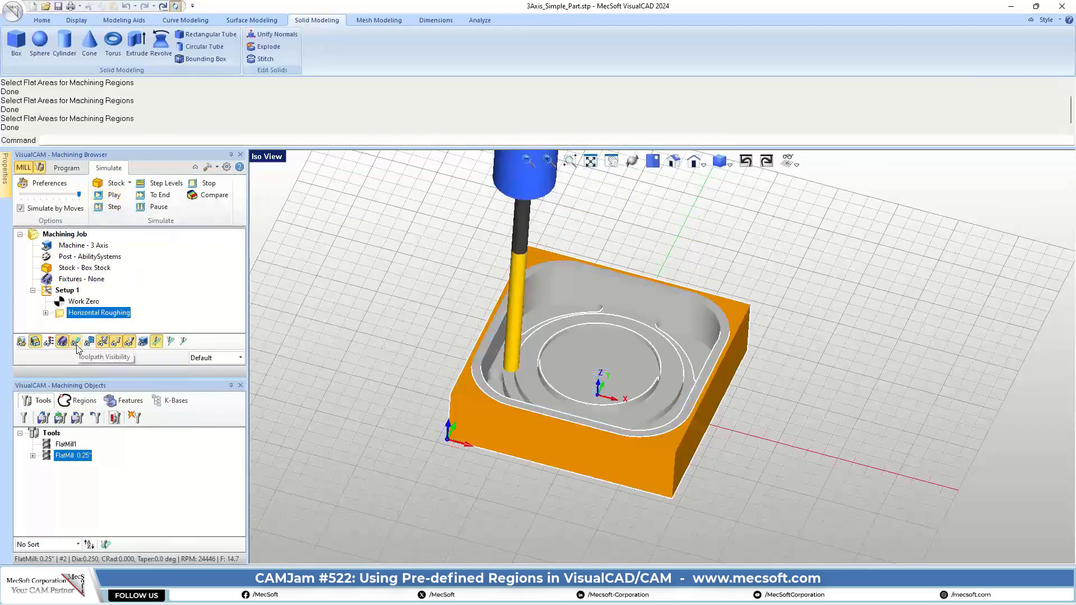
mouse_move(525, 327)
right_mouse_down()
mouse_move(528, 353)
mouse_move(495, 301)
mouse_move(489, 323)
mouse_move(507, 316)
right_mouse_up()
scroll(566, 348, "up", 5)
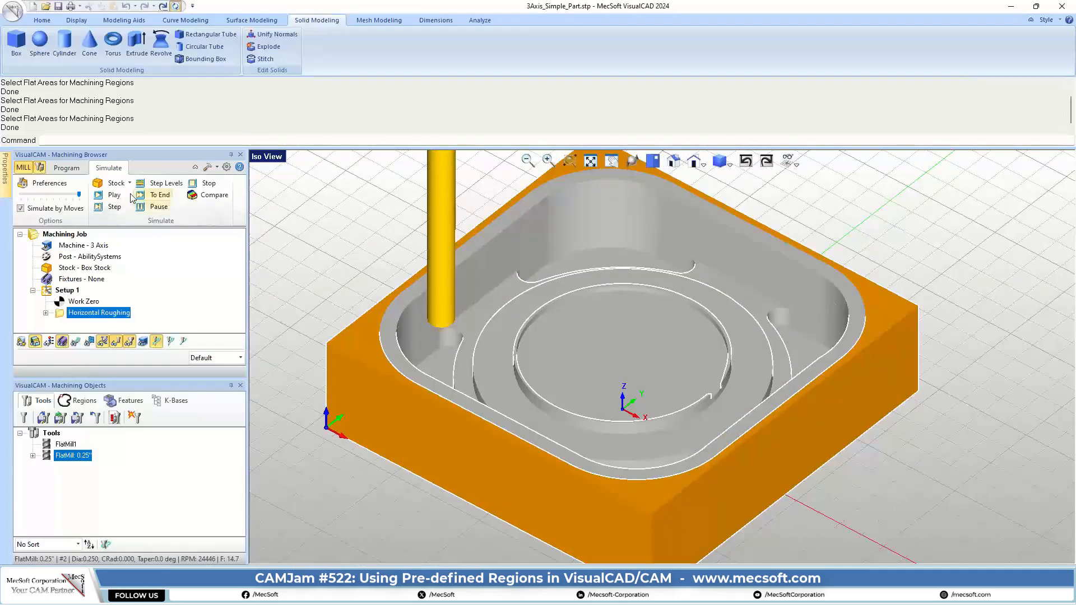
Set the stock color to blue and the cut stock color to cyan, and inspect the simulated pocket.
left_click(227, 167)
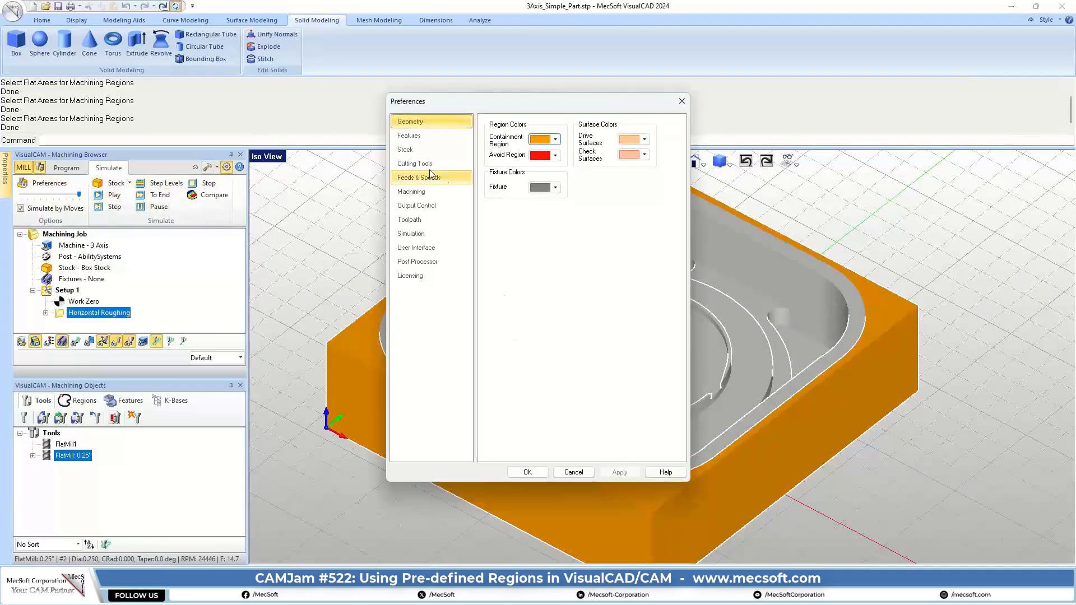
left_click(405, 149)
left_click(553, 139)
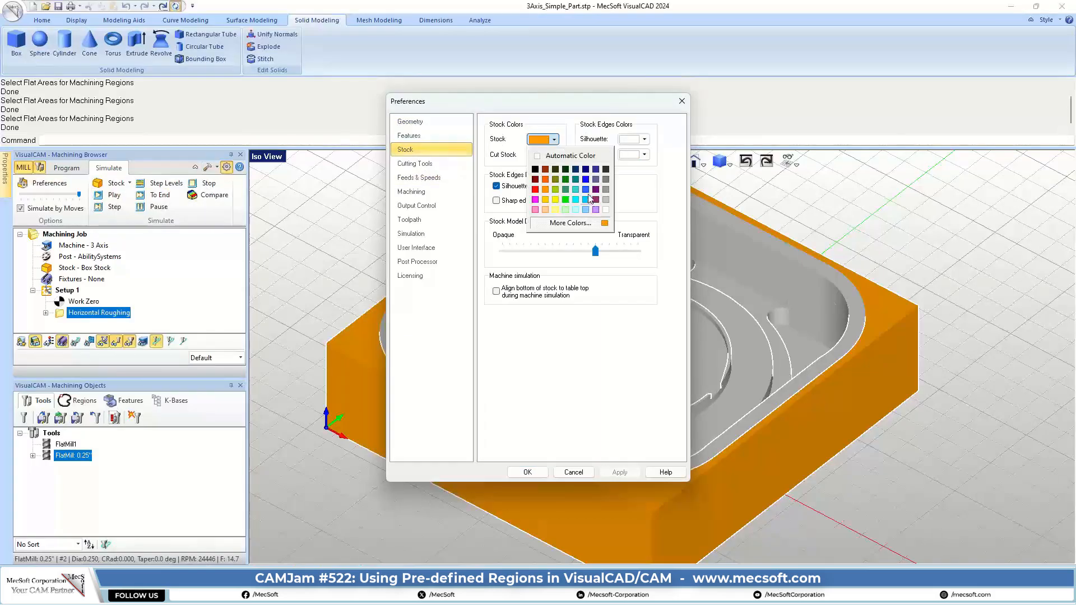
left_click(586, 189)
left_click(548, 155)
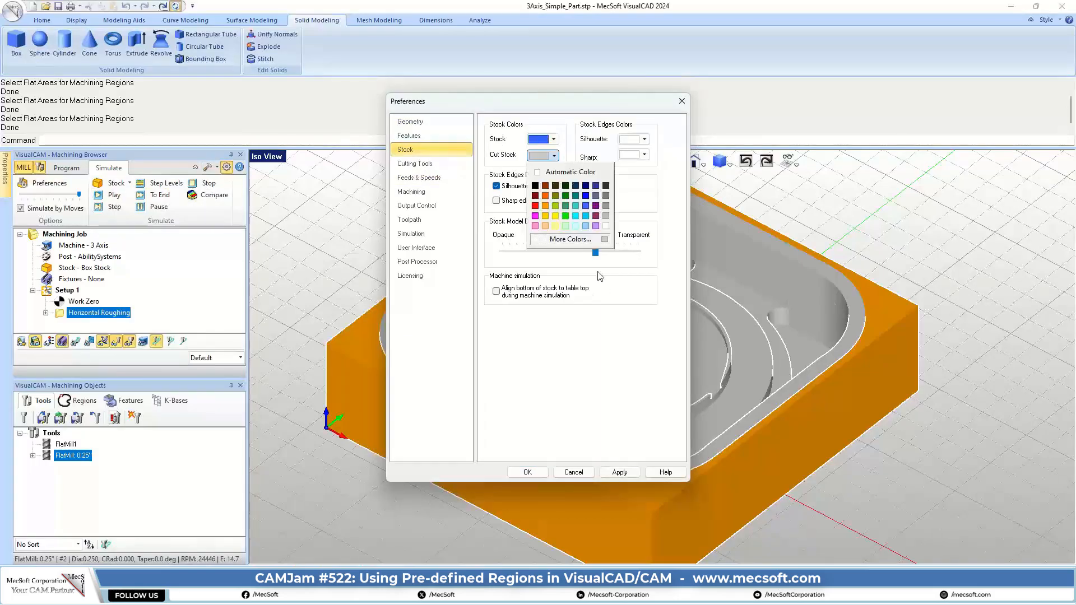
left_click(577, 224)
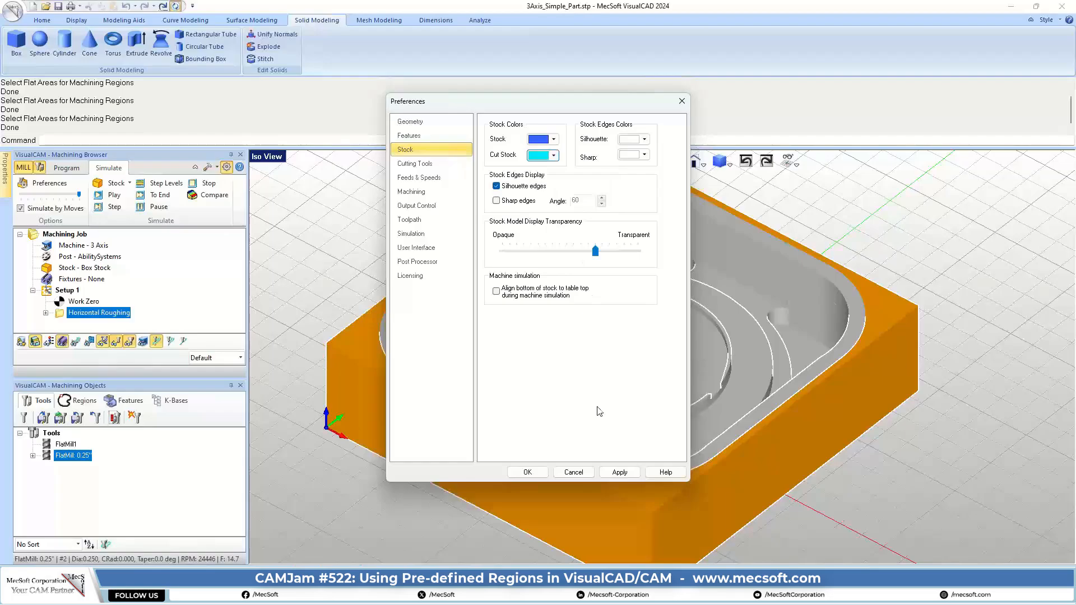
left_click(526, 472)
scroll(631, 370, "up", 2)
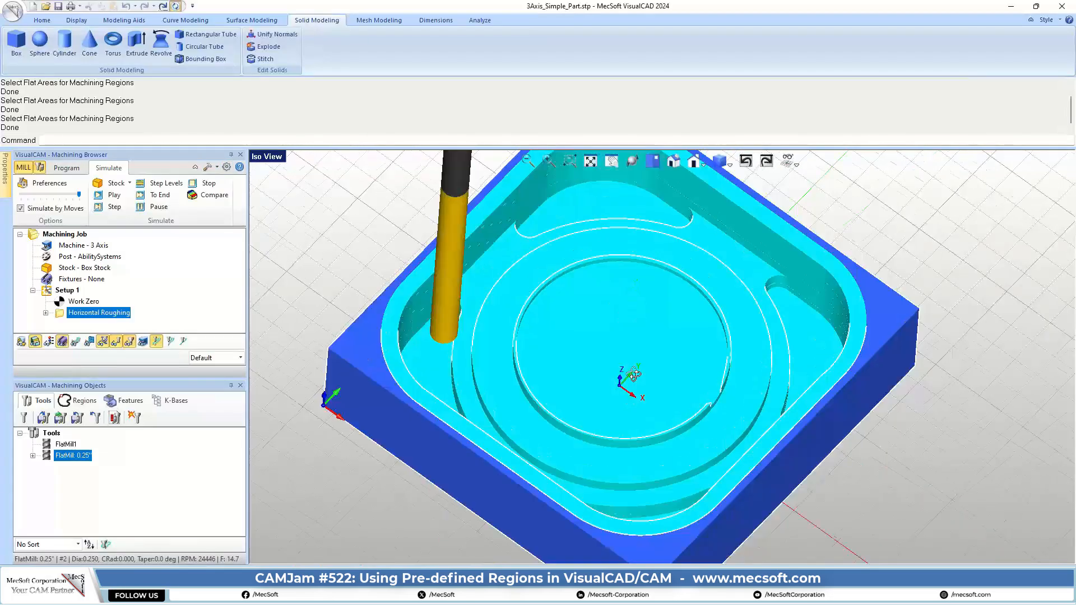
middle_click_drag(633, 374, 680, 372)
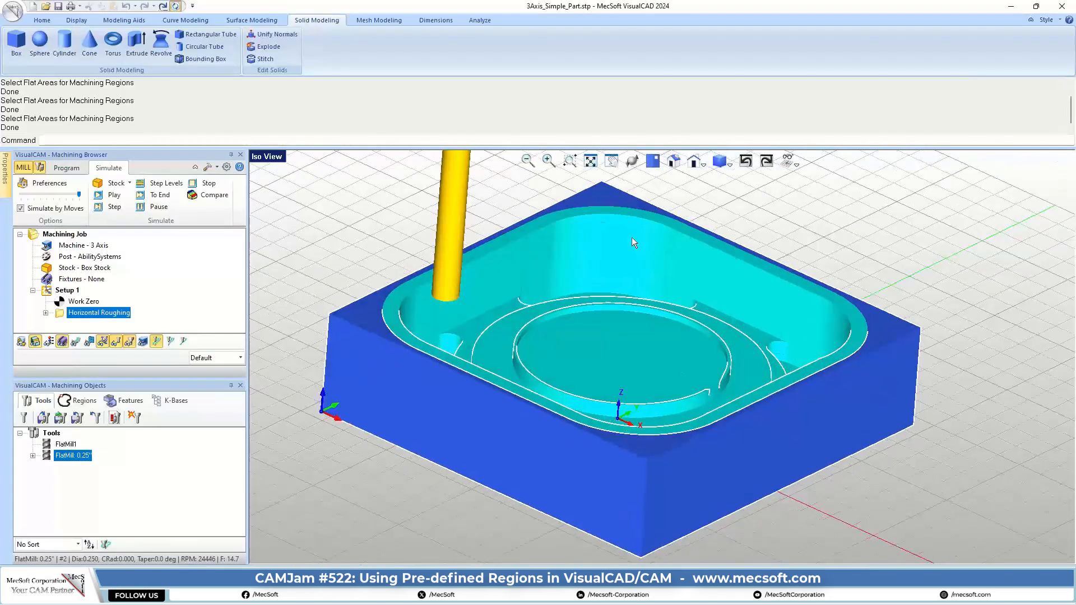
mouse_move(570, 366)
middle_mouse_down()
mouse_move(573, 378)
mouse_move(573, 365)
middle_mouse_up()
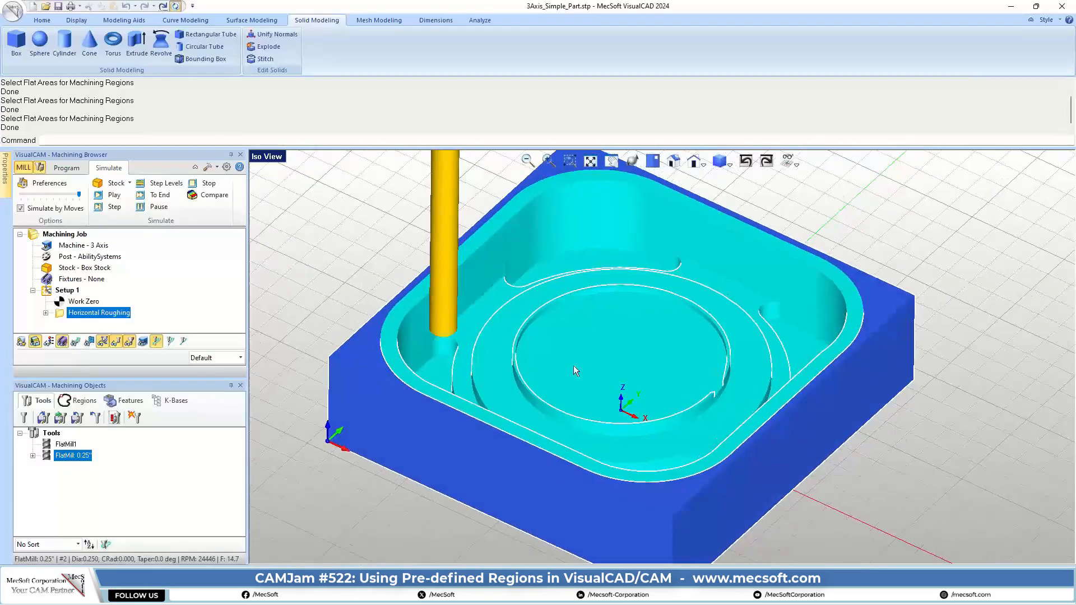
Start a 2 1/2 Axis Pocketing operation and assign the pre-defined Machining Regions Set 1 as its part regions.
left_click(67, 168)
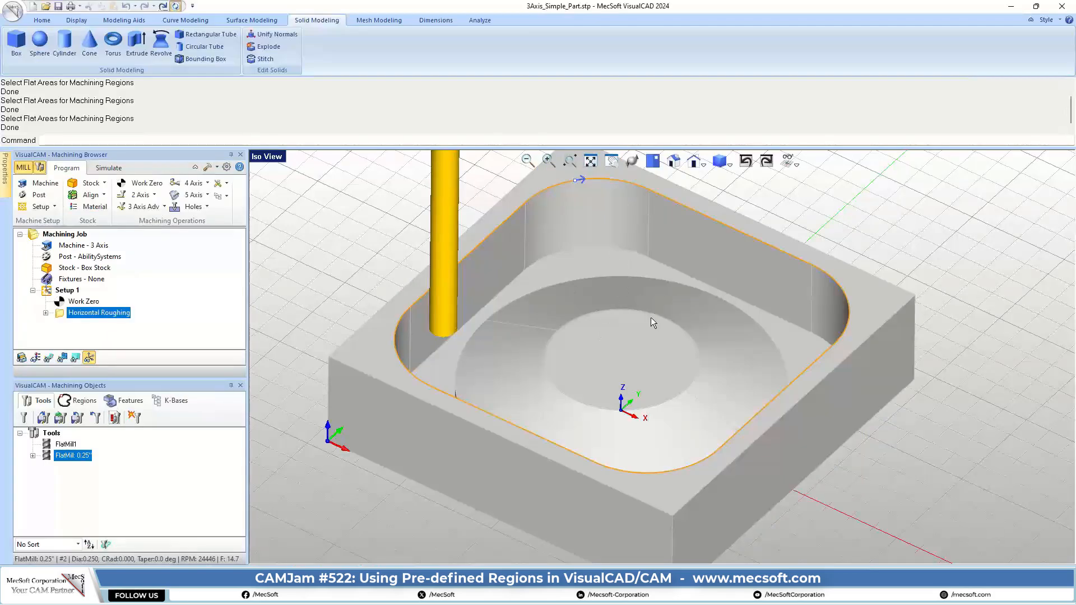
left_click(139, 194)
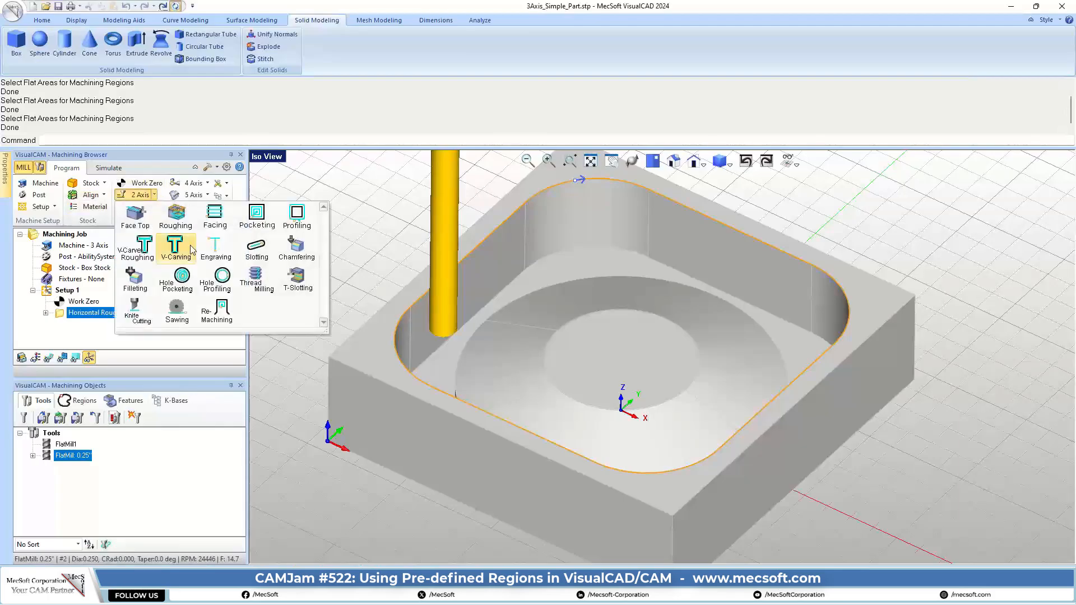
left_click(255, 221)
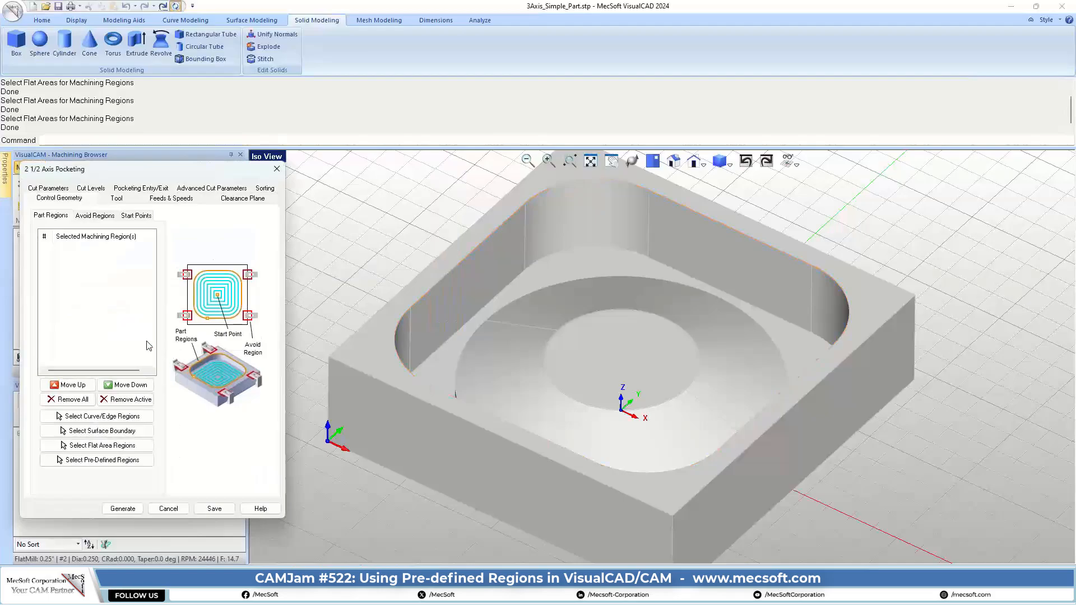
left_click(110, 462)
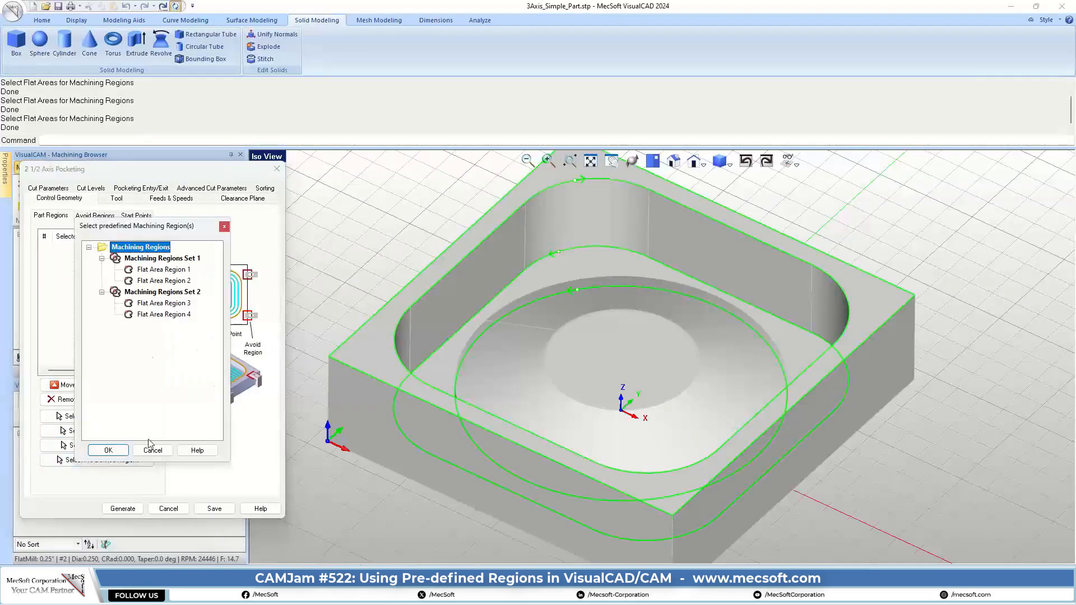
left_click(153, 258)
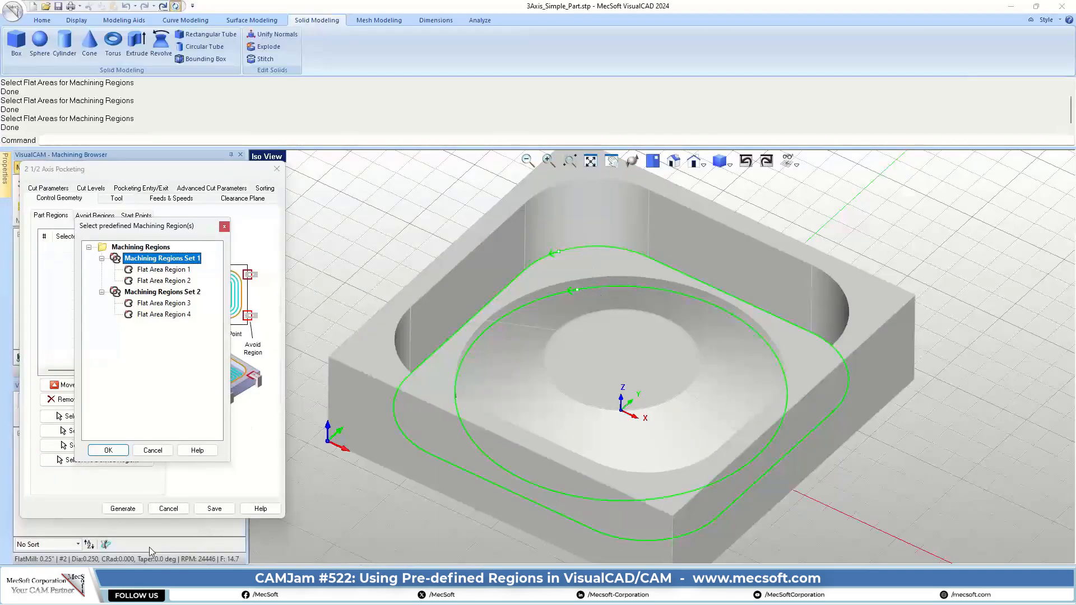
left_click(108, 450)
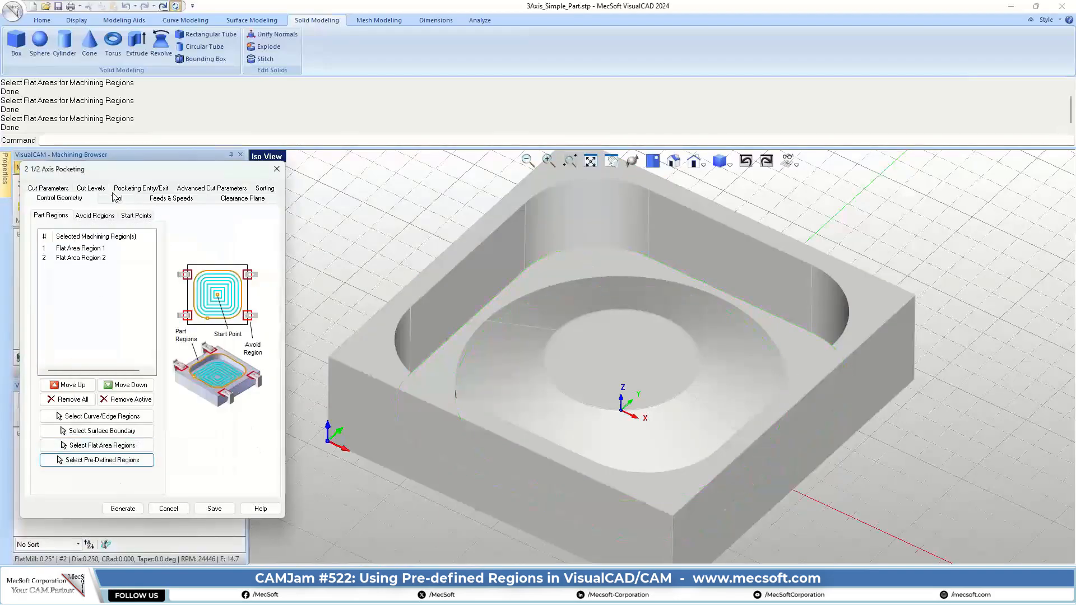
Create the flat end mill "FlatMill: 0.125"" with 0.125 tool and shank diameters and a non-repeated tool number for the pocketing operation.
left_click(114, 197)
left_click(204, 451)
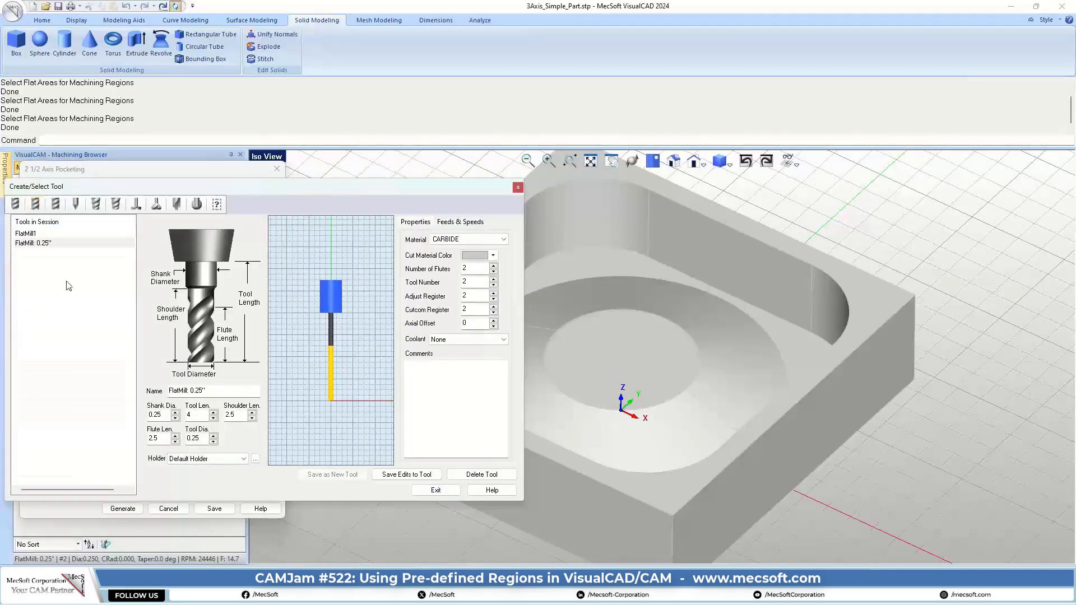
left_click(193, 438)
type("1")
left_click(153, 415)
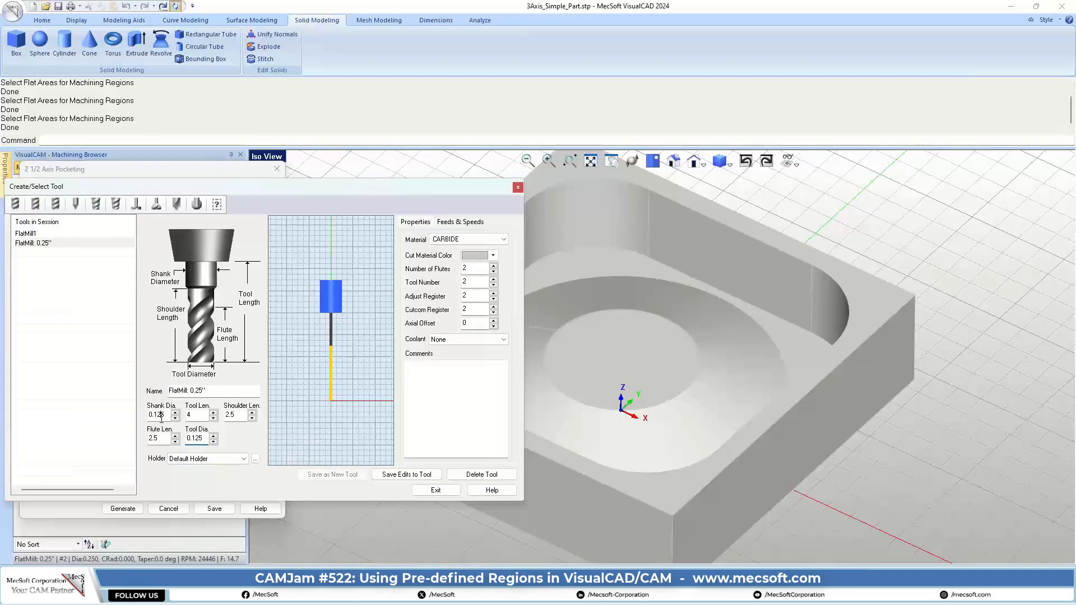
type("1")
left_click(198, 394)
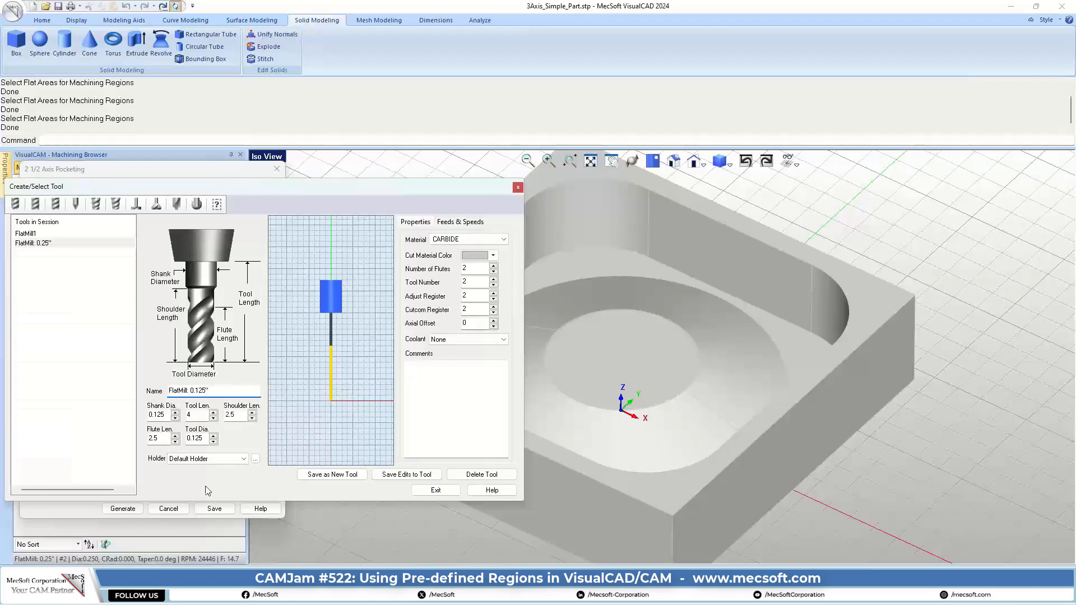
left_click(332, 474)
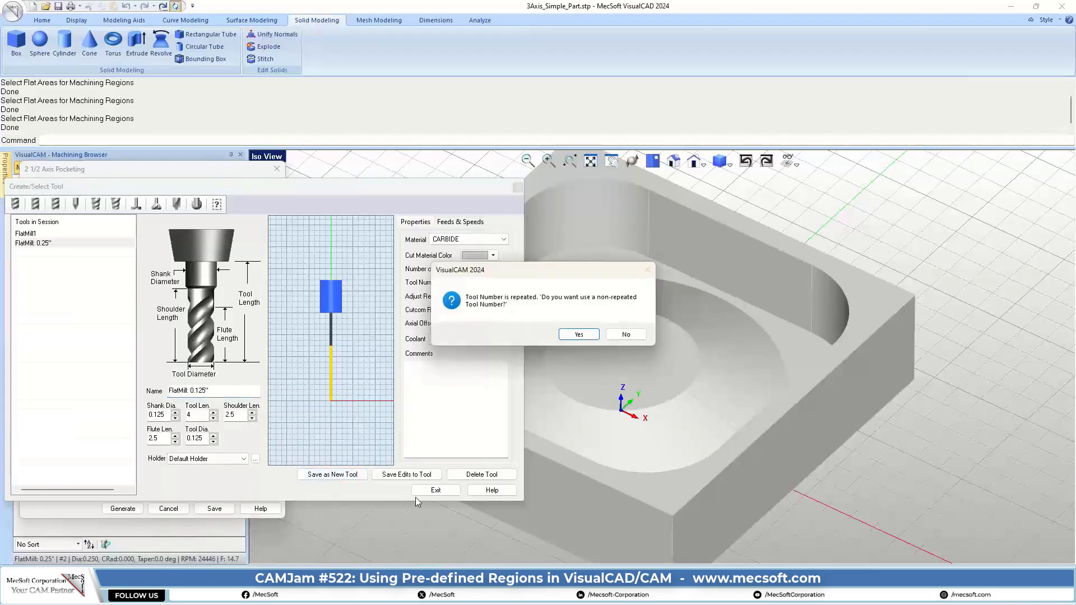
left_click(578, 335)
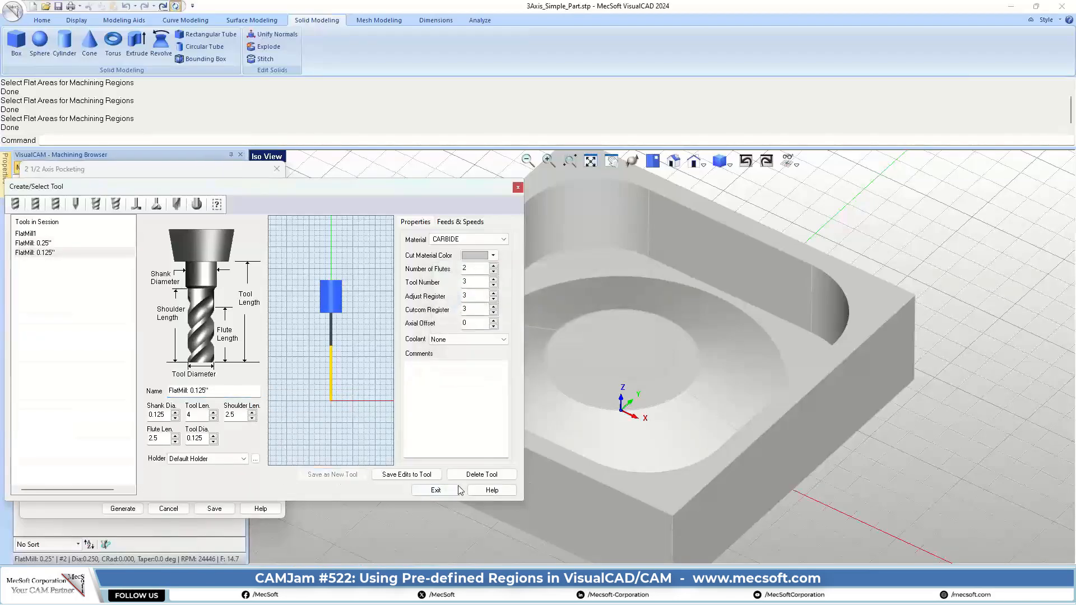
Finish the tool selection and set the location of the cut geometry to At Bottom in the pocketing cut levels.
left_click(435, 489)
mouse_move(87, 261)
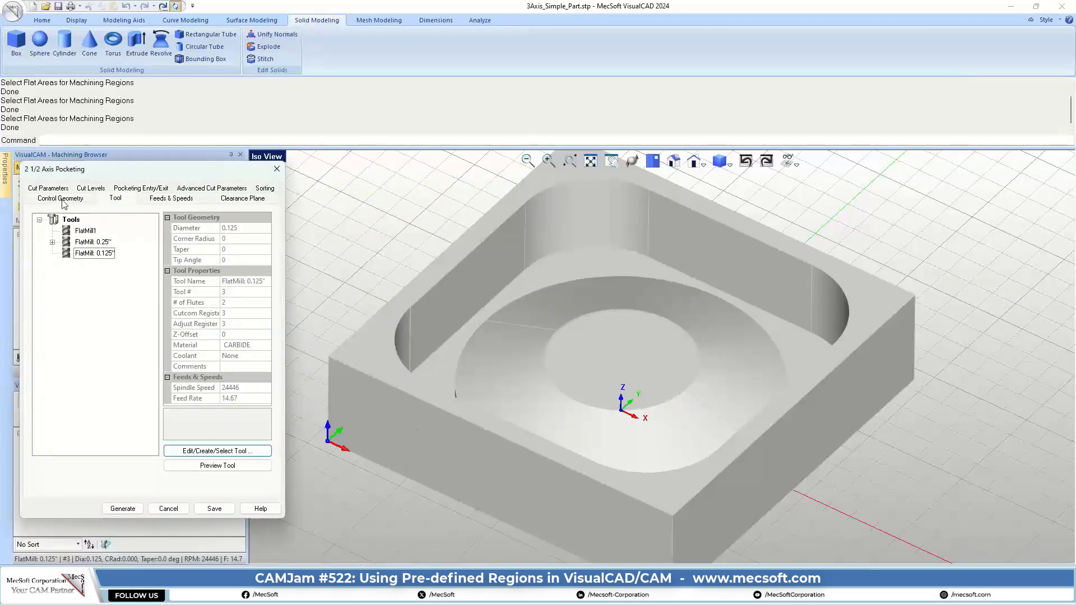
left_click(90, 188)
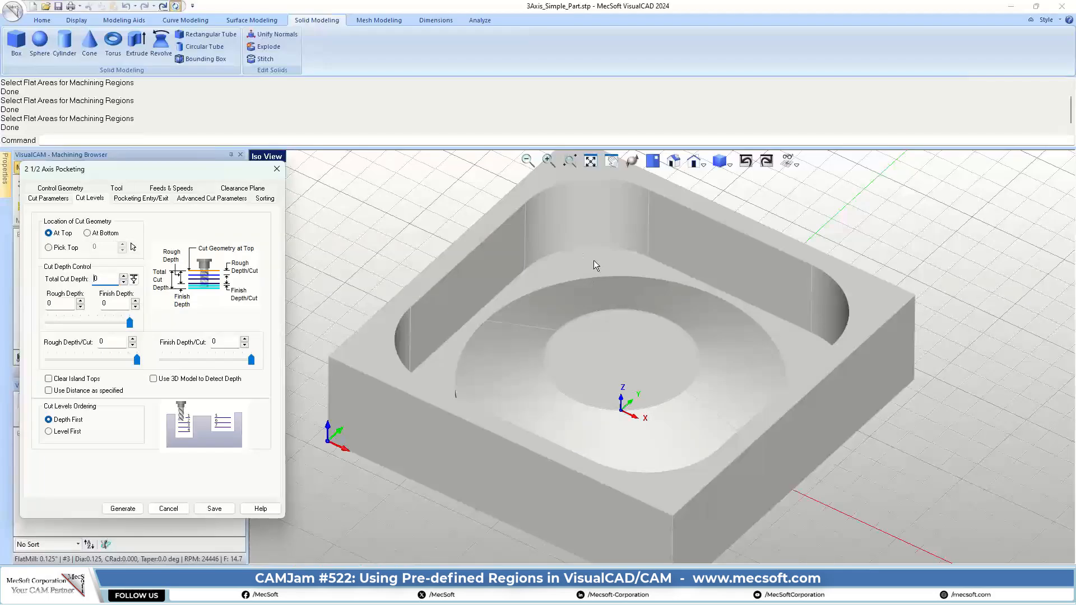
left_click(88, 234)
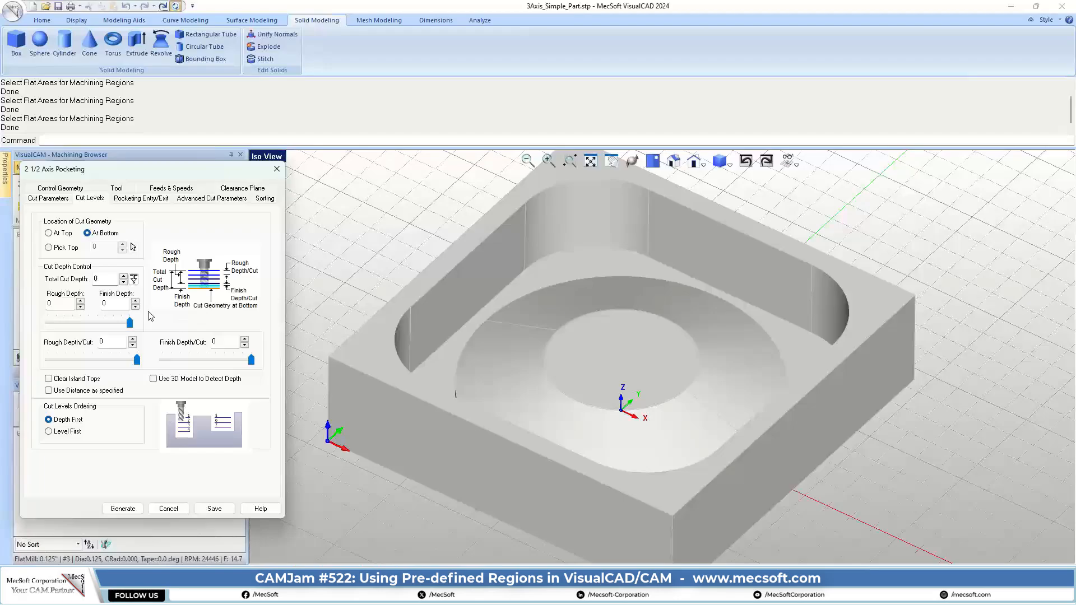
mouse_move(113, 278)
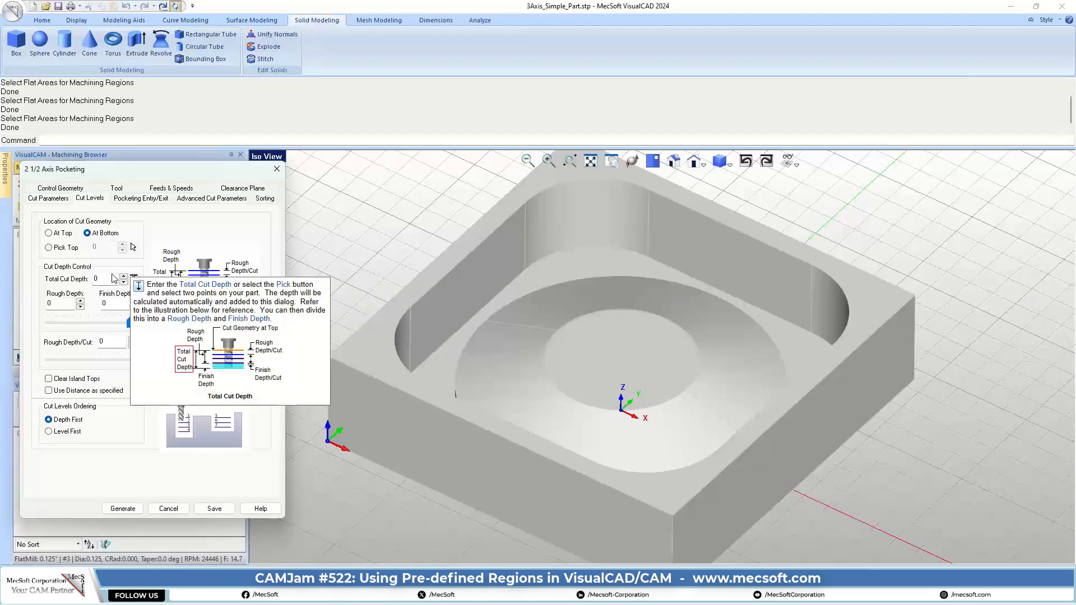
left_click(69, 306)
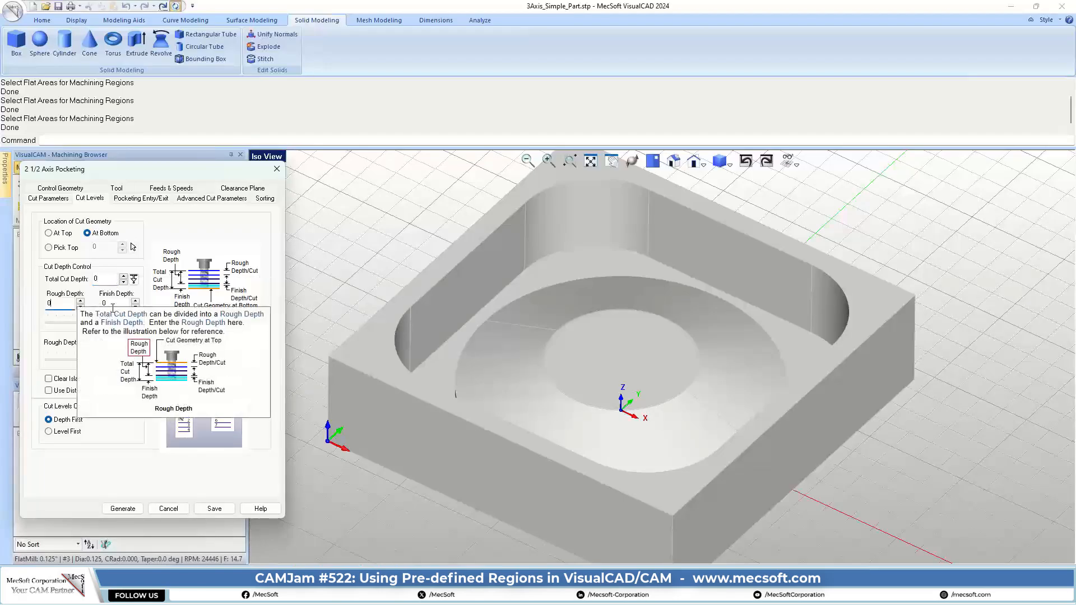
left_click(114, 305)
Set the arc fitting tolerance of the pocketing operation to 0.002, keeping arc fitting enabled.
left_click(142, 199)
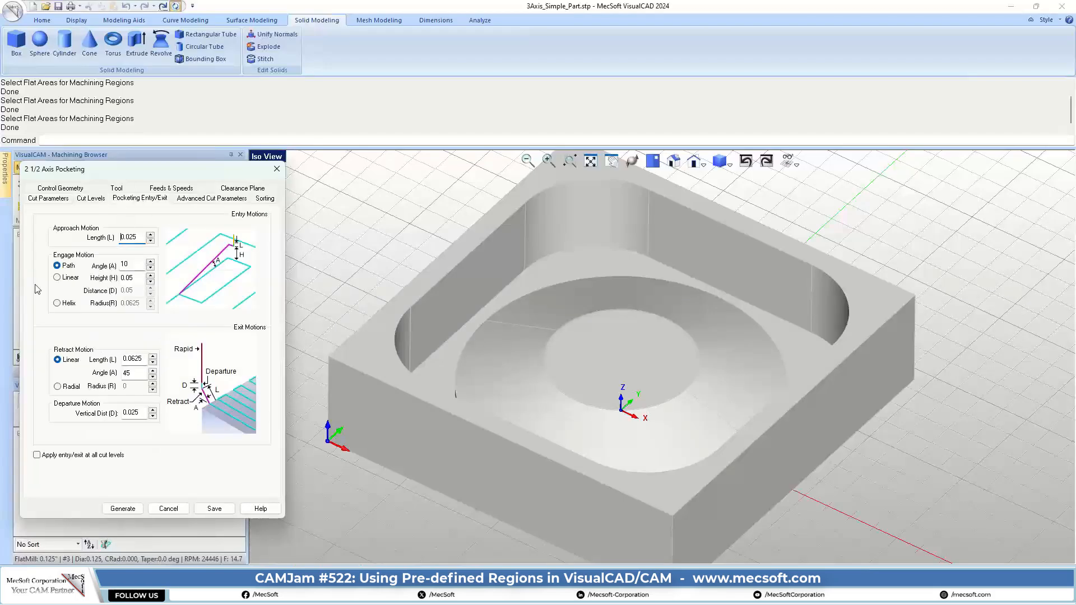
left_click(198, 200)
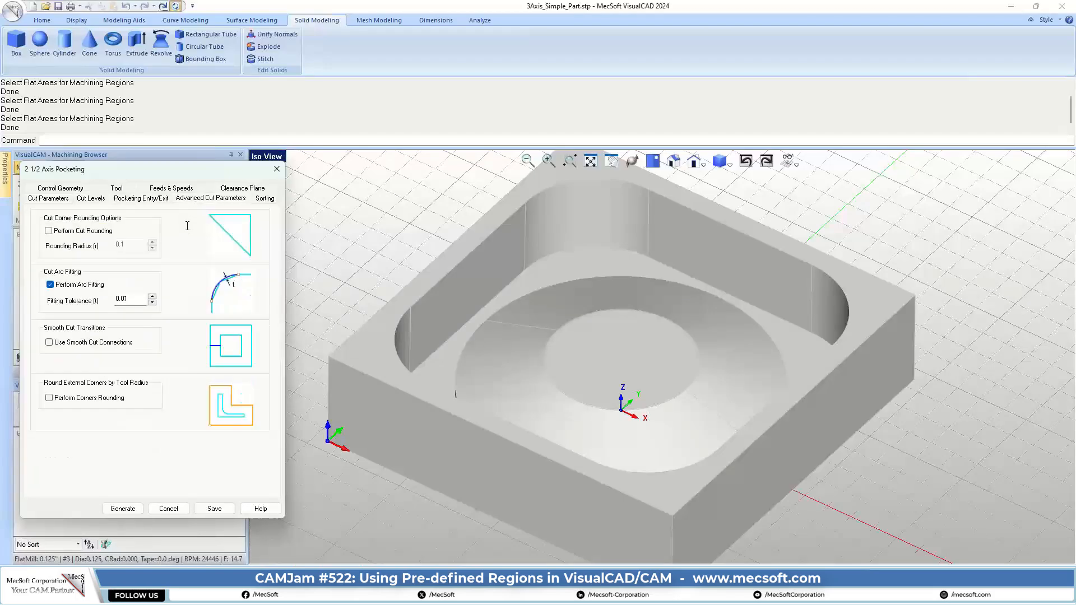
double_click(133, 304)
type("02")
Review the pocketing operation's two flat area part regions, cut levels, entry/exit settings and advanced cut parameters.
left_click(55, 201)
left_click(66, 190)
left_click(91, 258)
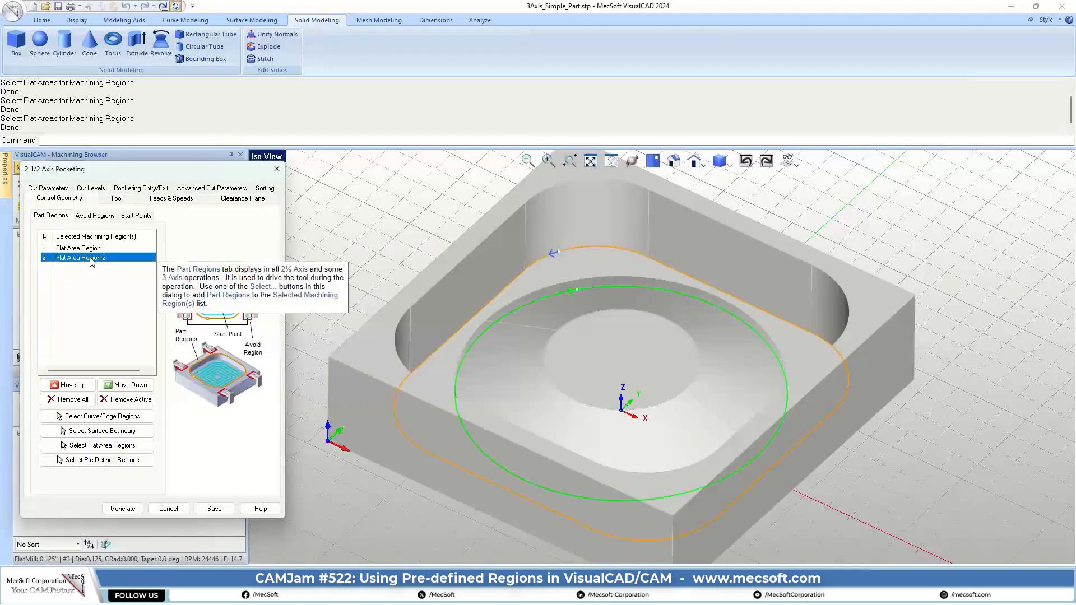
left_click(87, 249)
left_click(88, 258)
left_click(88, 249)
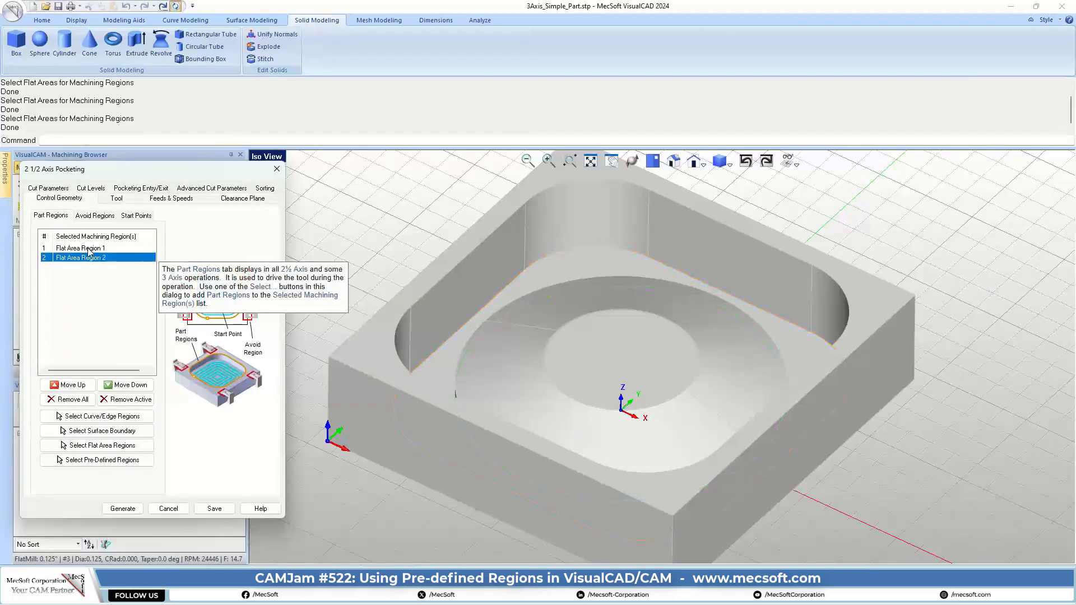
left_click(91, 189)
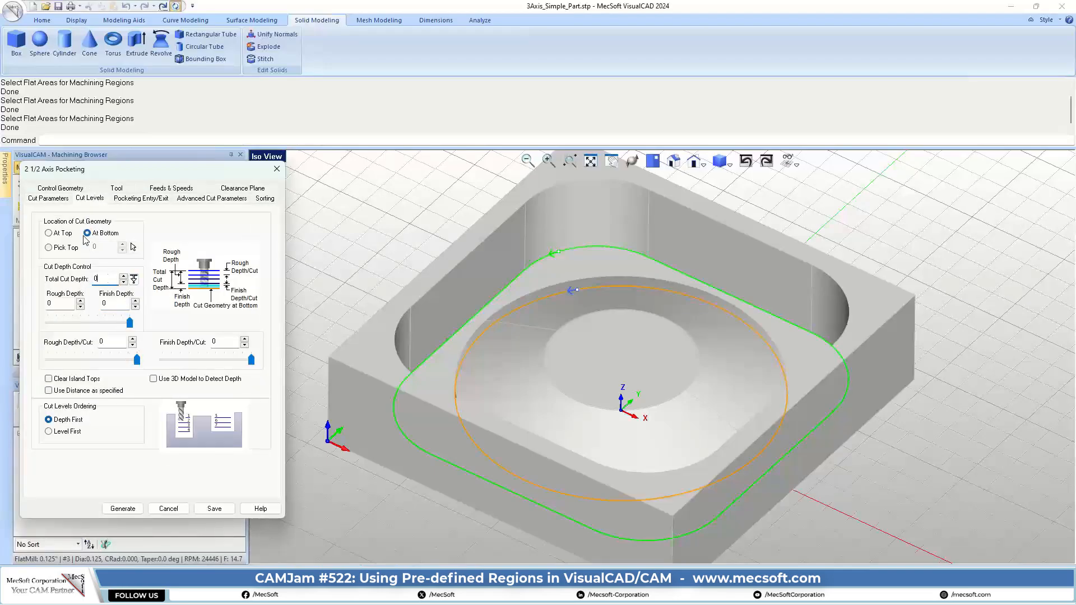
left_click(140, 198)
left_click(200, 200)
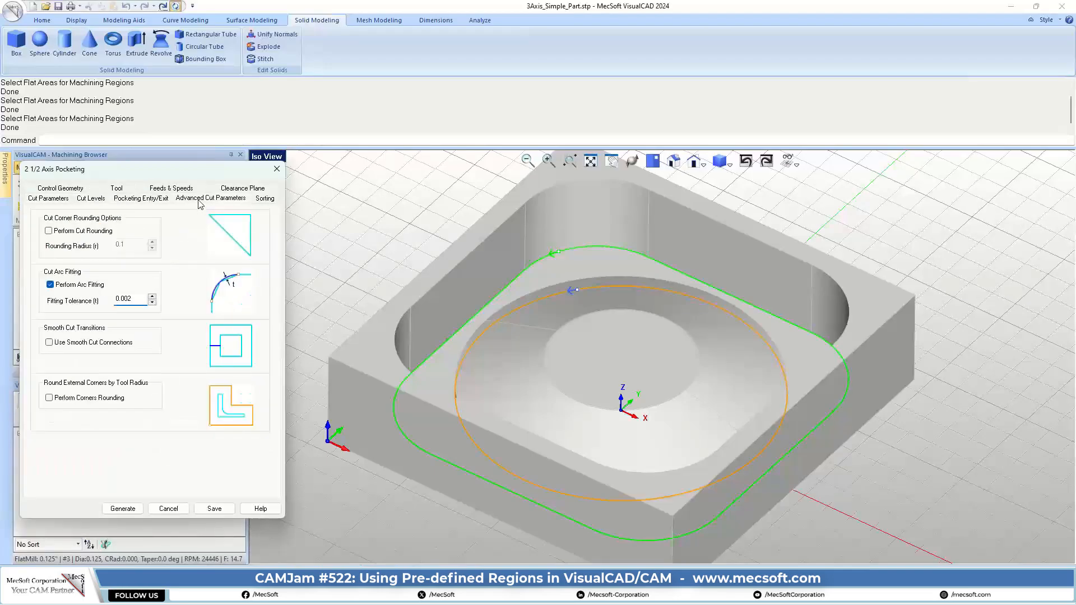
Generate the 2 1/2 Axis Pocketing operation and display its toolpath on the part.
left_click(130, 508)
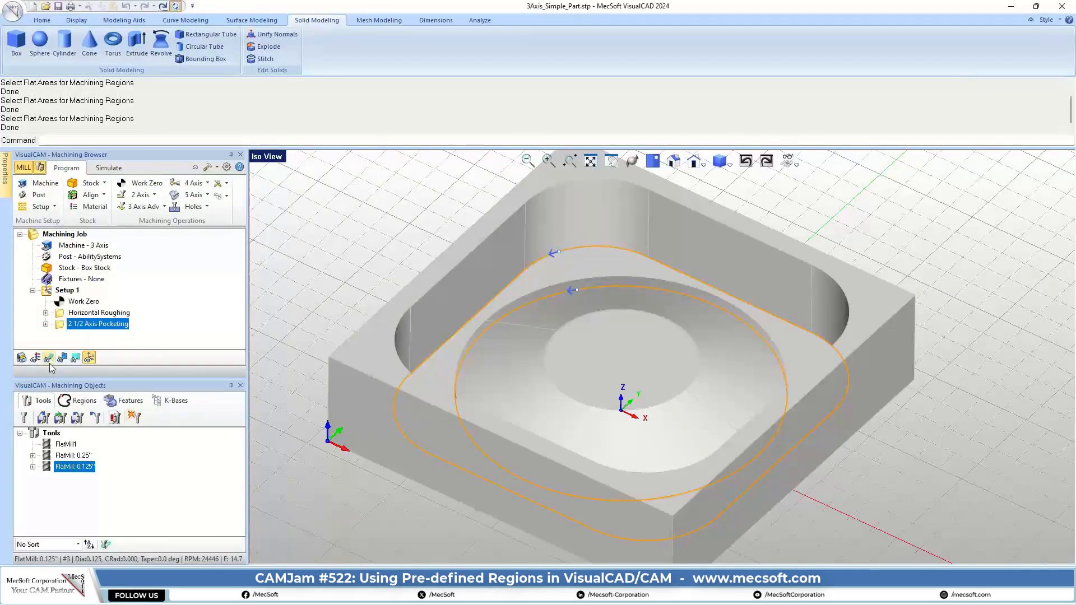
left_click(49, 358)
mouse_move(614, 272)
middle_mouse_down()
mouse_move(606, 315)
mouse_move(608, 250)
mouse_move(610, 280)
mouse_move(605, 269)
middle_mouse_up()
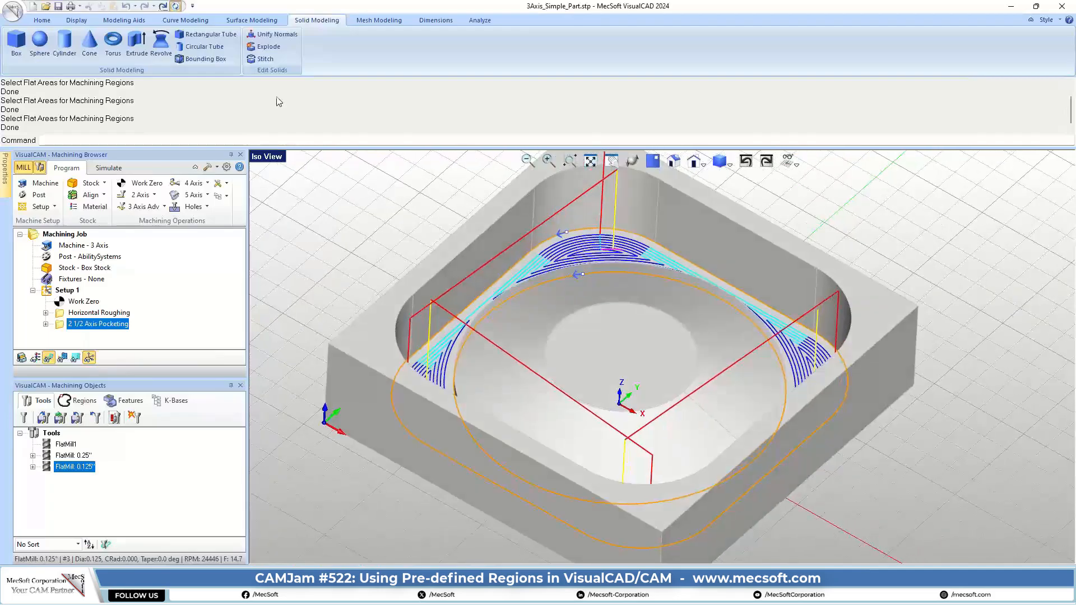
Reopen the 2 1/2 Axis Pocketing operation and set its global stock to 0 and tolerance to 0.001.
double_click(61, 325)
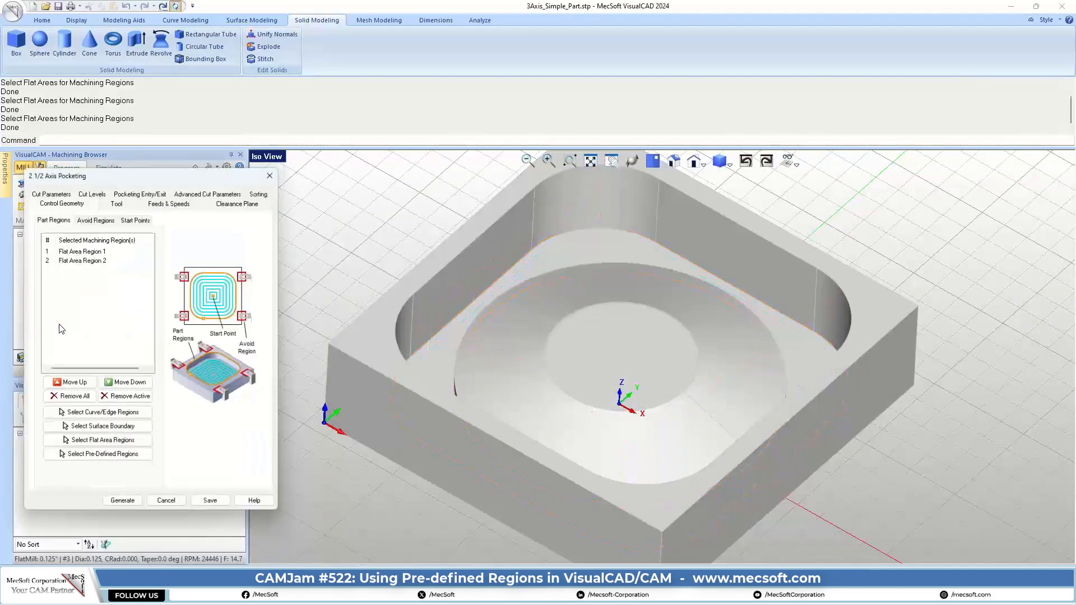
left_click(50, 190)
mouse_move(106, 249)
left_mouse_down()
mouse_move(65, 254)
mouse_move(116, 232)
left_mouse_up()
type("0")
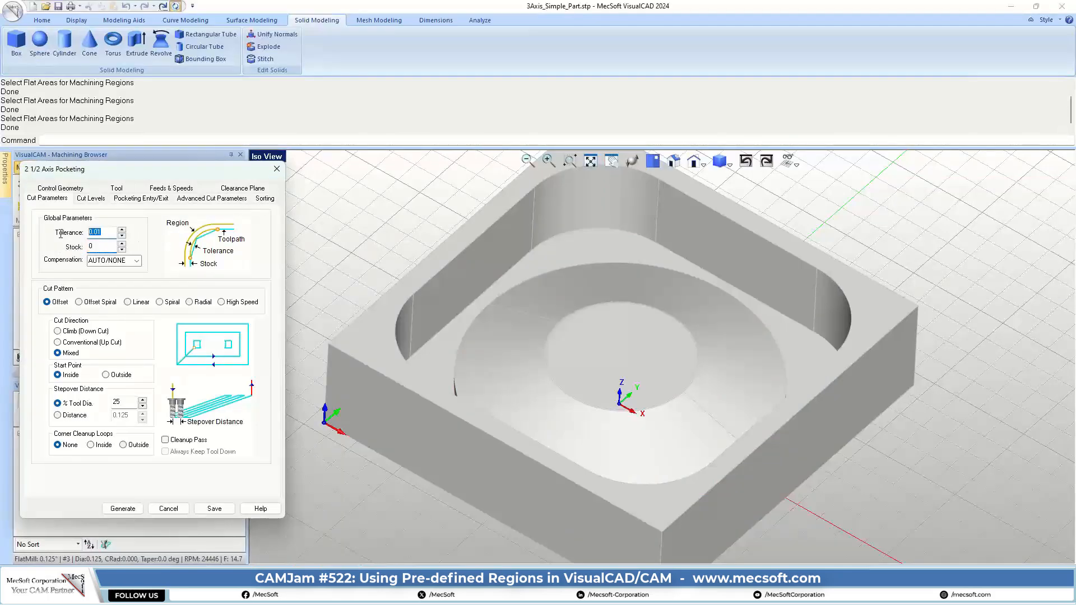
type("0")
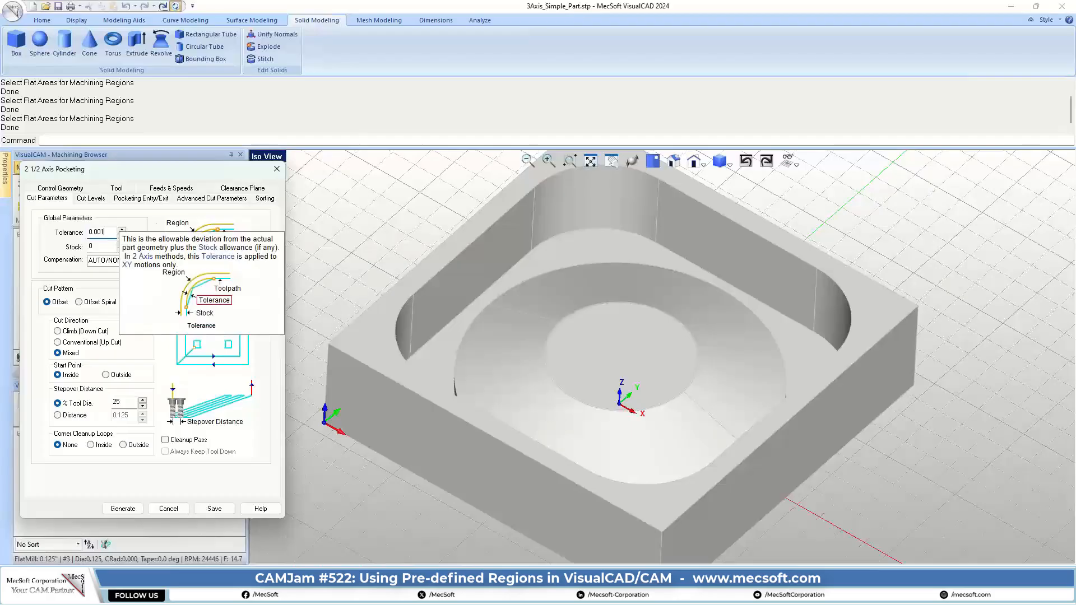